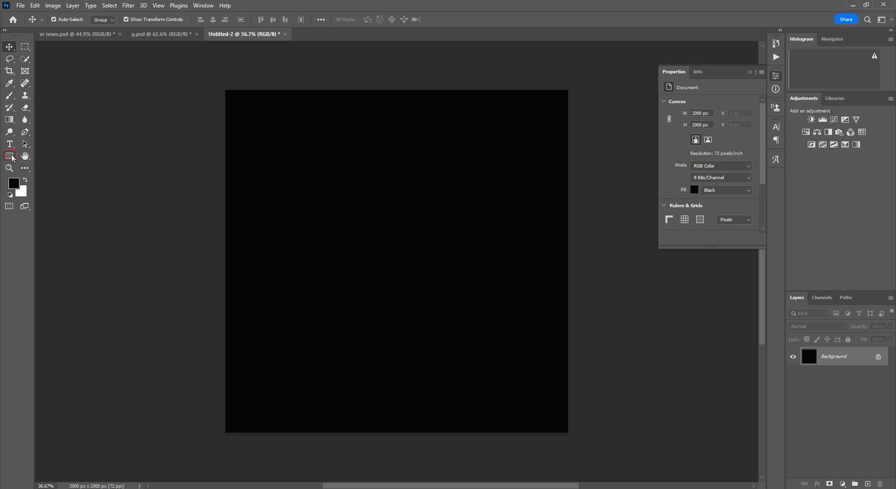
- Draw a tall rectangle about 456 by 1234 px on the black canvas, with a red fill and no stroke
click(10, 157)
drag(342, 153, 419, 365)
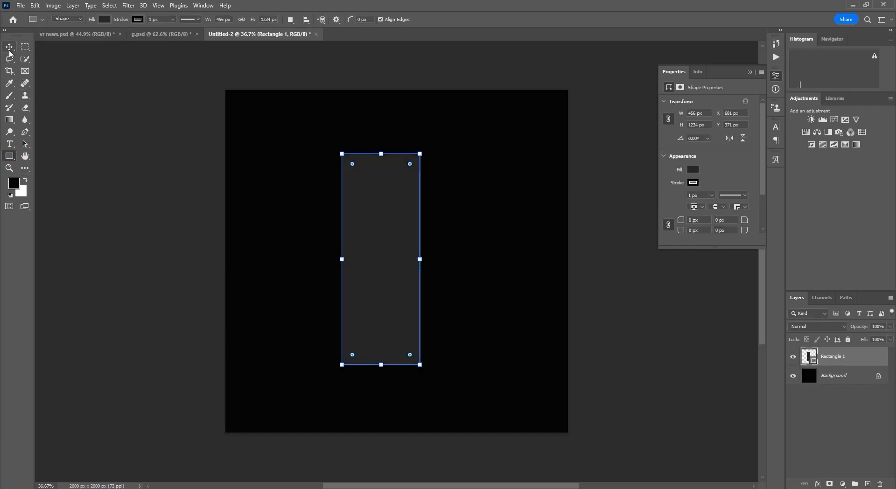
click(692, 182)
click(673, 229)
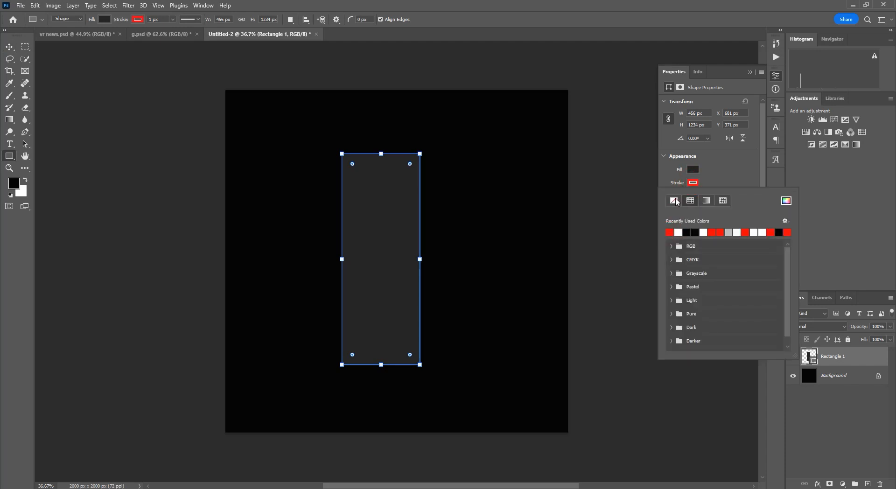
click(693, 170)
click(672, 218)
key(v)
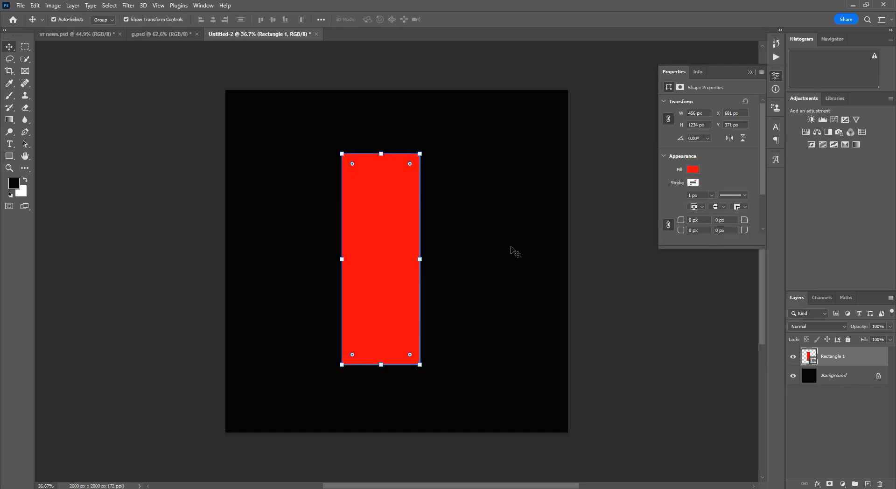
- Skew the red rectangle about 36 degrees into a right-leaning slanted bar, then widen it and move it toward the canvas centre
drag(385, 367, 344, 367)
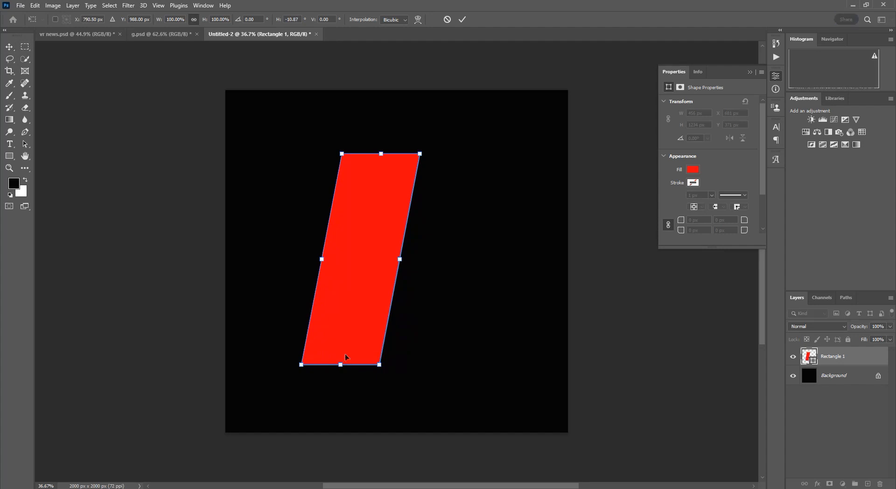
drag(382, 155, 497, 161)
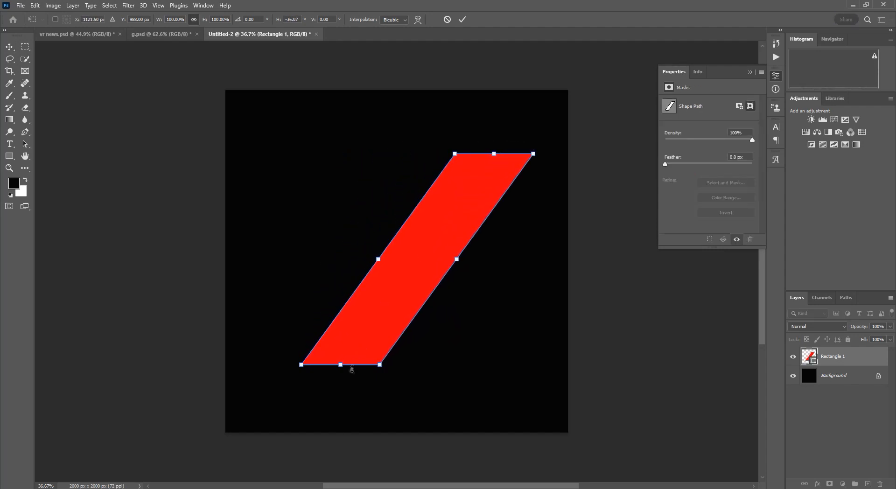
drag(344, 370, 341, 371)
drag(458, 260, 483, 261)
drag(443, 265, 384, 254)
key(Return)
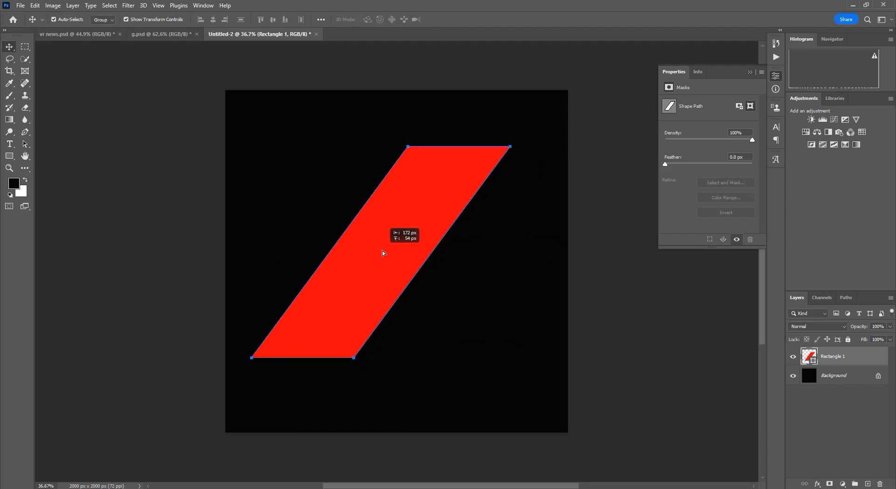
- Flip the slanted bar horizontally so it leans left, and skew its lower edge slightly inward
key(ctrl+t)
right_click(383, 254)
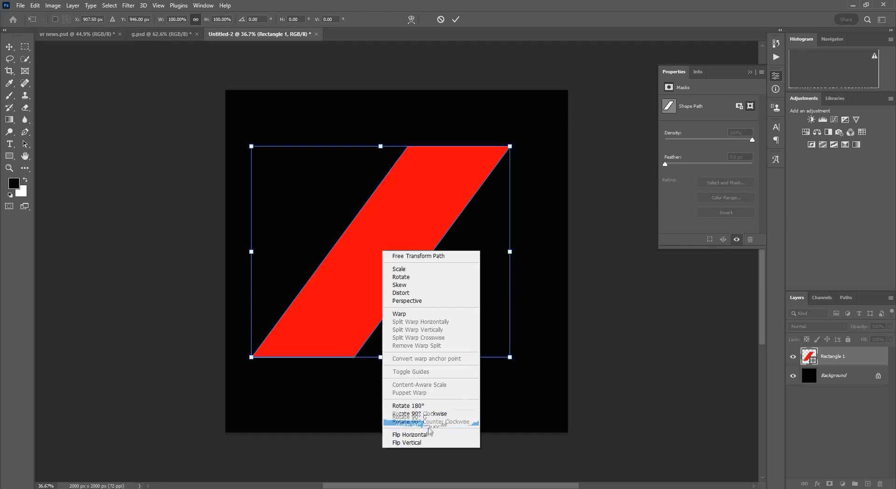
click(409, 433)
key(Return)
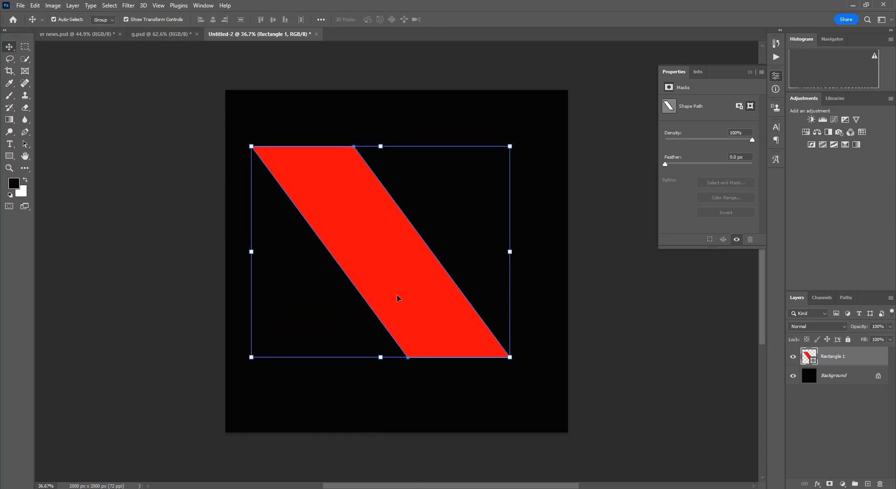
drag(391, 362, 374, 363)
key(Return)
- Duplicate the slanted bar up and to the right of the original, and scale both bars together to about 74%
drag(399, 302, 449, 289)
shift+click(377, 307)
drag(550, 391, 509, 356)
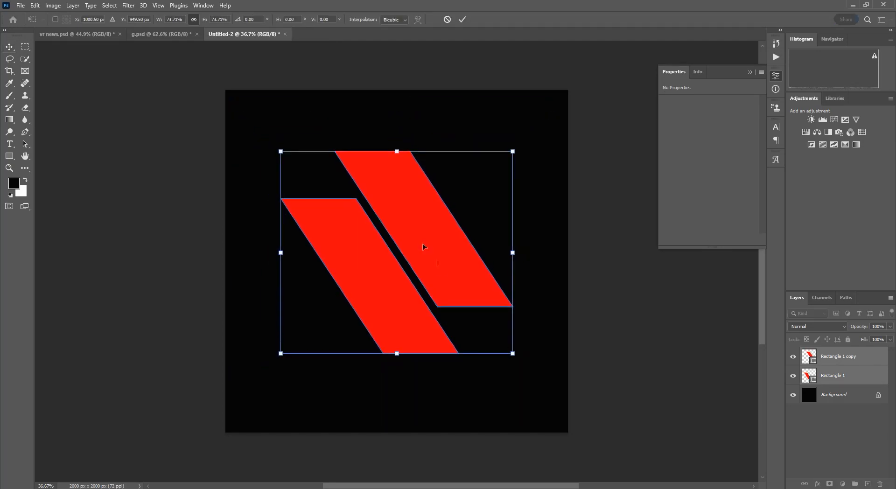
- Transform the two bars together, centring them on the canvas and adjusting their width and horizontal skew
drag(460, 242, 495, 282)
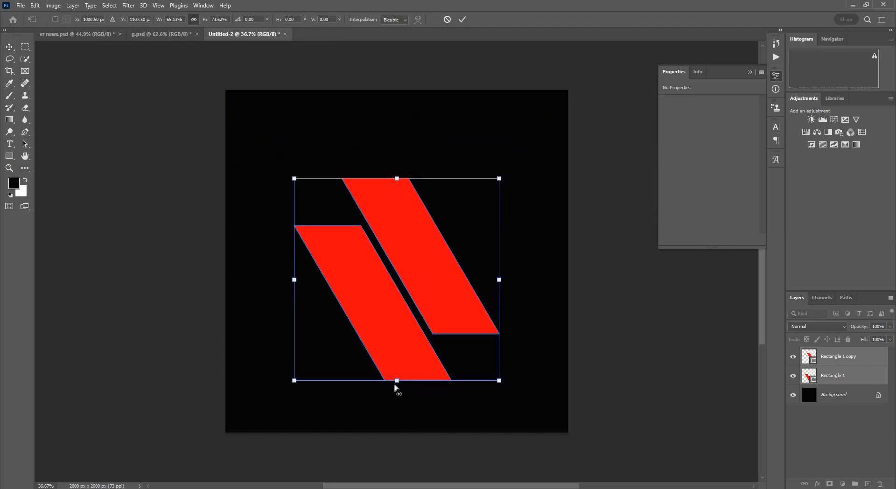
mouse_move(396, 381)
mouse_down()
mouse_move(414, 380)
mouse_move(417, 393)
mouse_move(397, 380)
mouse_up()
key(ctrl+z)
drag(487, 301, 460, 310)
drag(397, 368, 418, 366)
drag(507, 267, 525, 267)
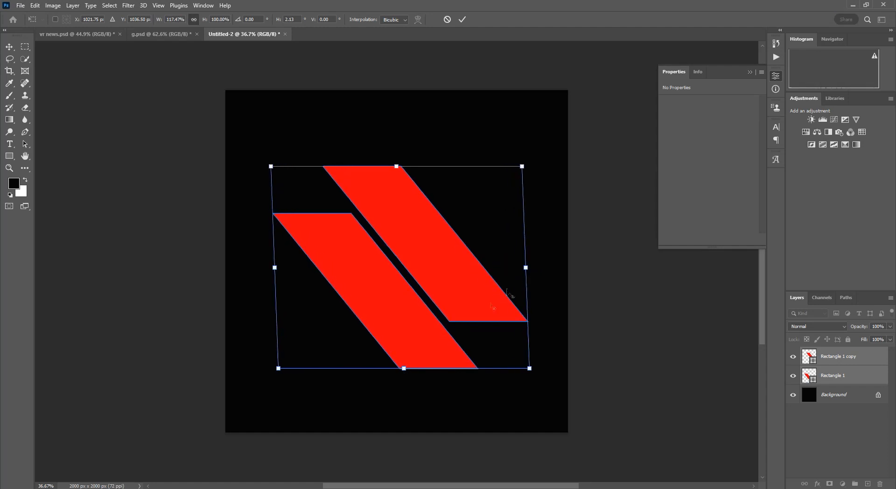
drag(405, 372, 385, 371)
click(597, 319)
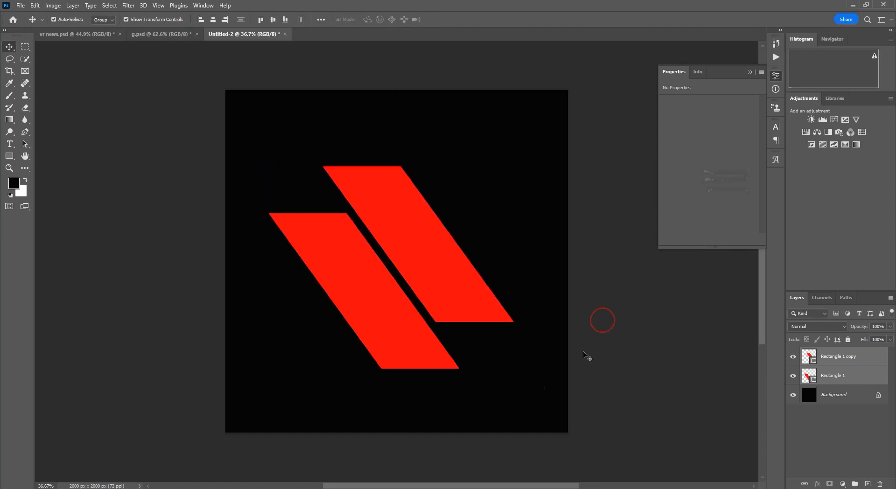
- Select both red bars and nudge them slightly to the right to centre them
click(459, 295)
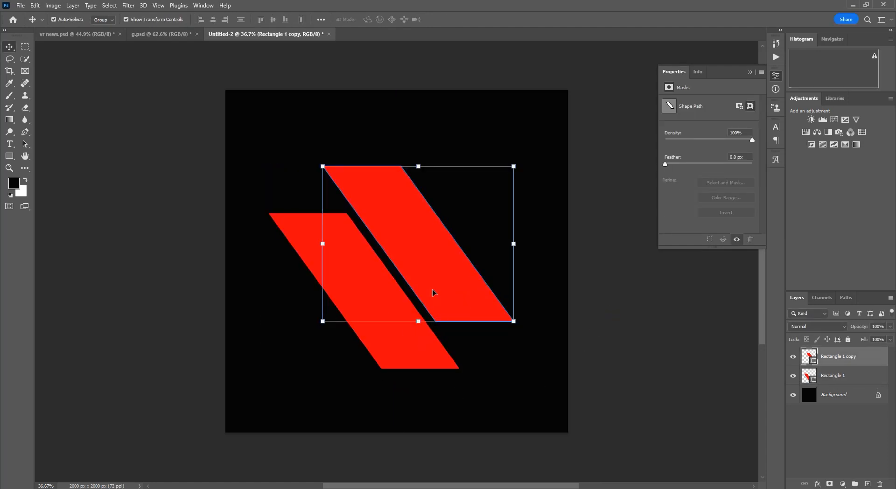
shift+click(386, 349)
drag(413, 279, 418, 281)
click(552, 331)
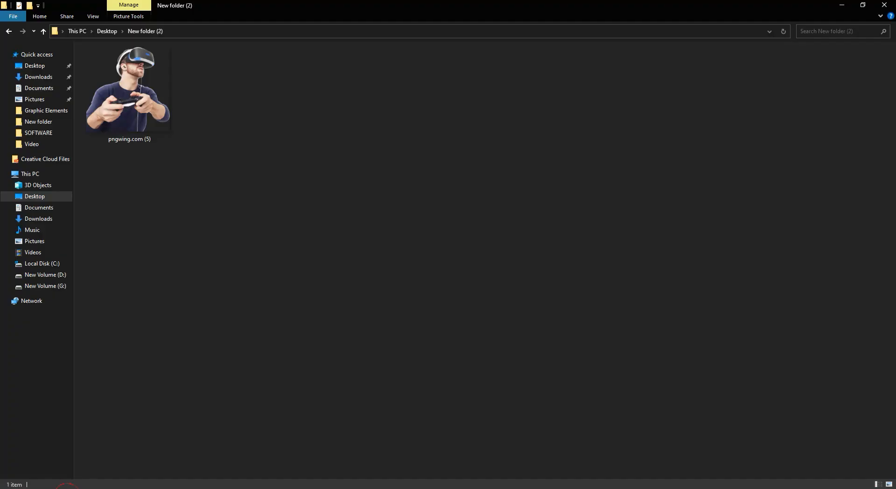
- Place the pngwing.com (5) image from New folder (2) over the bars and scale it to about 1078 by 1089 px
drag(124, 110, 453, 280)
drag(499, 338, 528, 375)
mouse_move(441, 338)
mouse_down()
mouse_move(436, 322)
mouse_move(438, 340)
mouse_up()
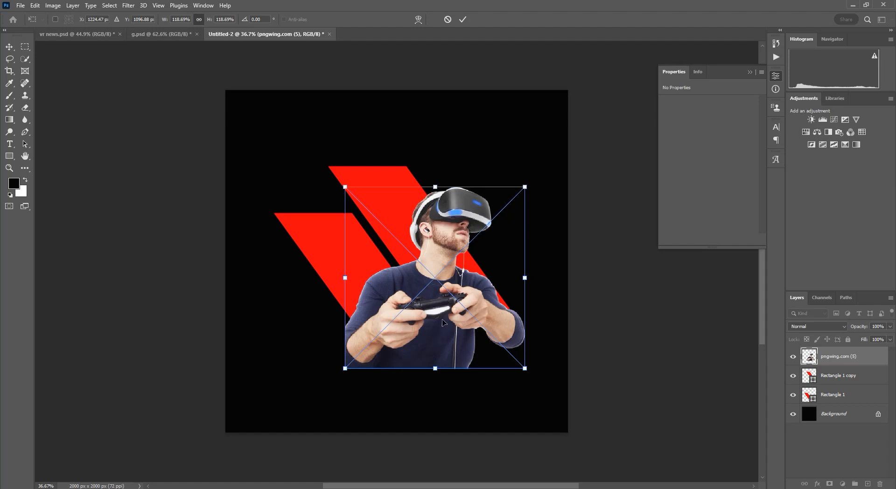
drag(434, 187, 436, 182)
drag(450, 259, 447, 259)
key(Return)
click(589, 326)
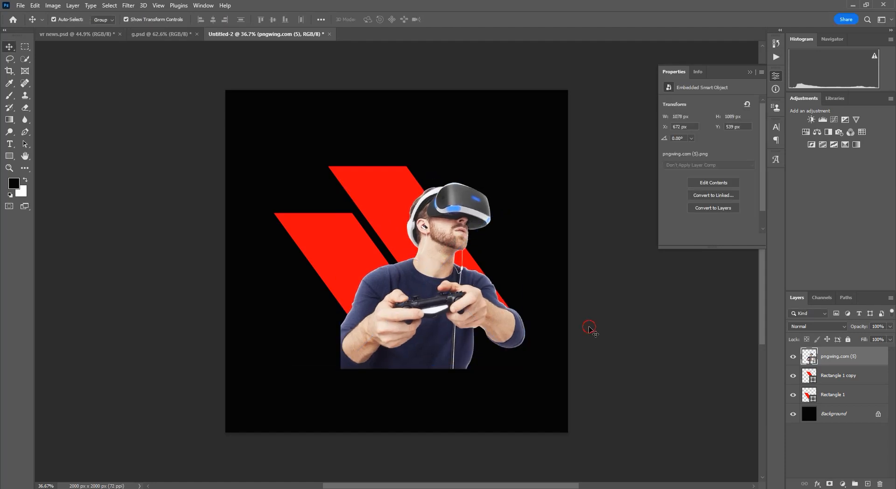
- Hide the VR player image layer and merge the two red bars into a single shape layer
click(845, 358)
click(834, 377)
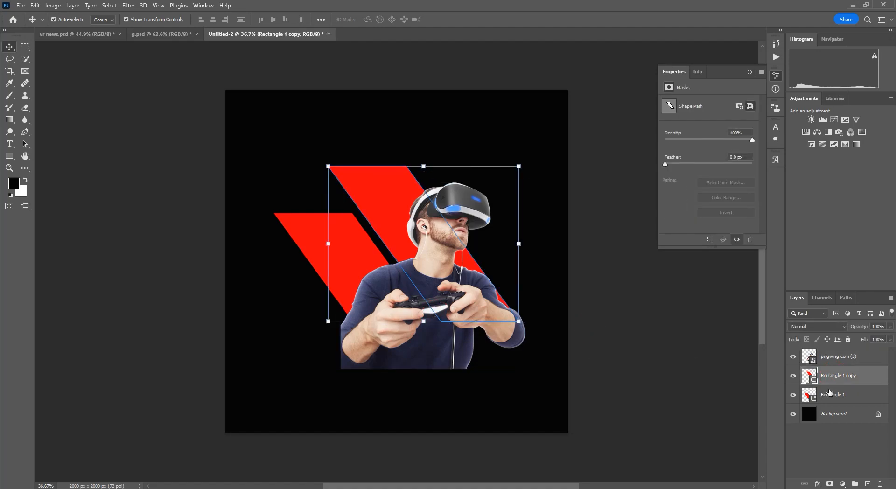
click(793, 358)
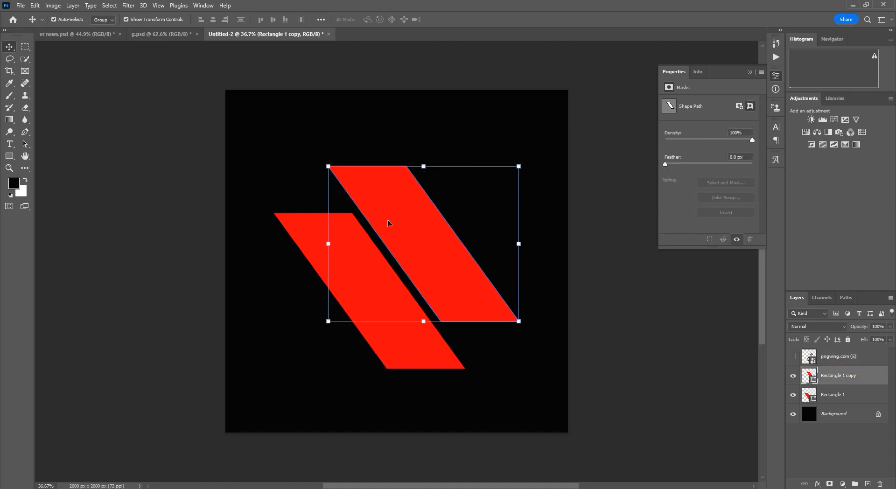
shift+click(378, 281)
right_click(834, 377)
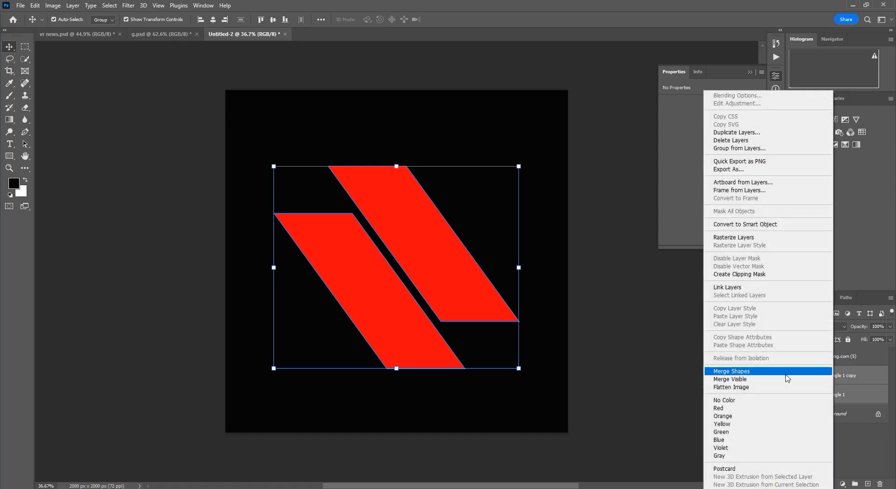
click(742, 372)
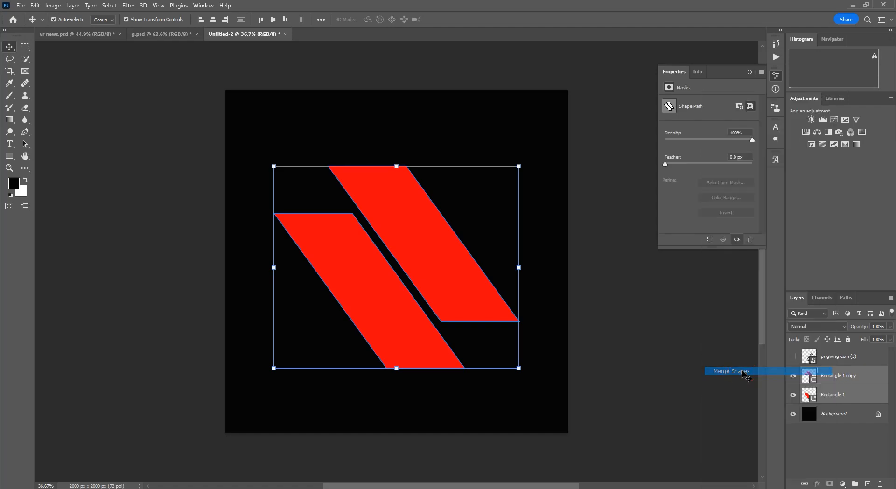
- Show the VR player image again, clip it to the merged bars, and enlarge it to about 1101 by 1114 px
click(795, 357)
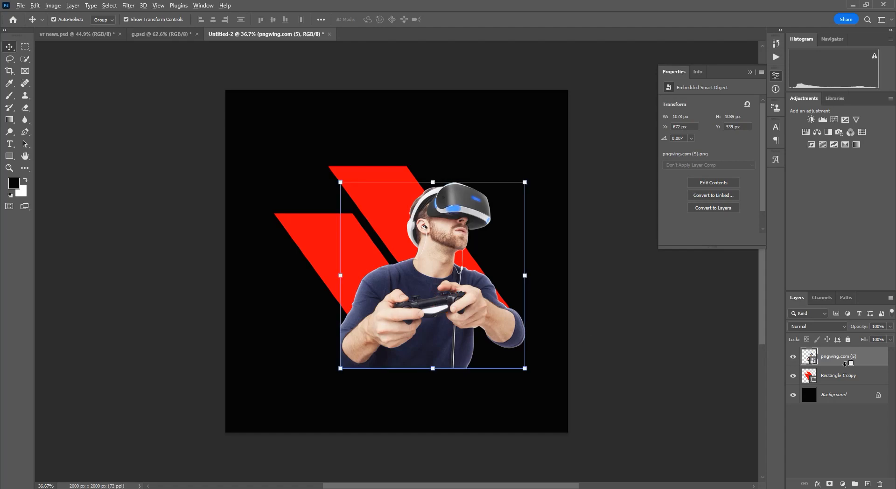
alt+click(844, 365)
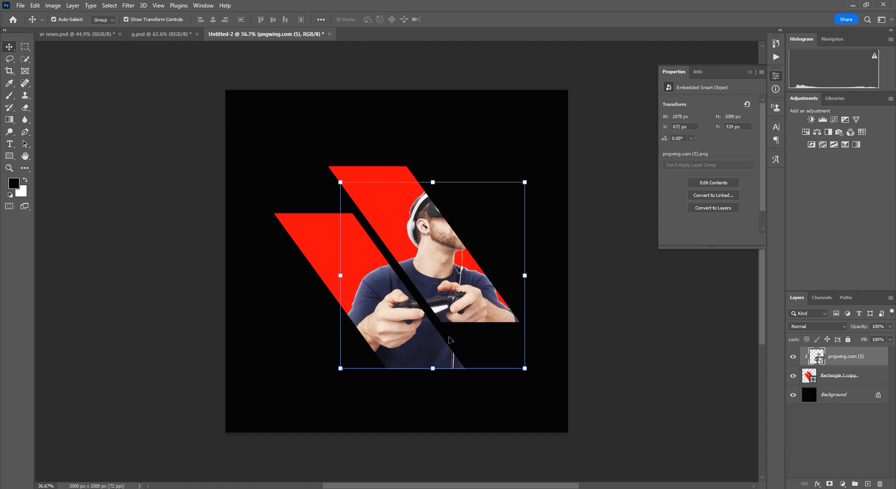
drag(340, 369, 335, 373)
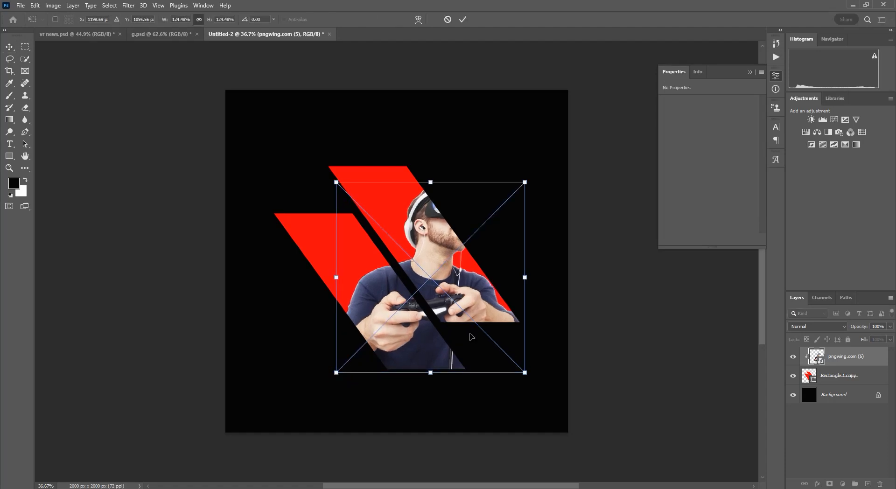
drag(481, 305, 481, 301)
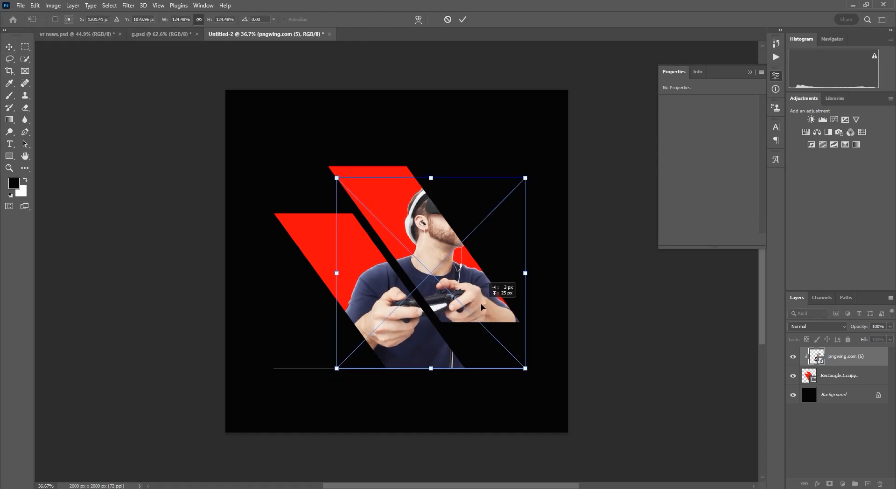
key(Return)
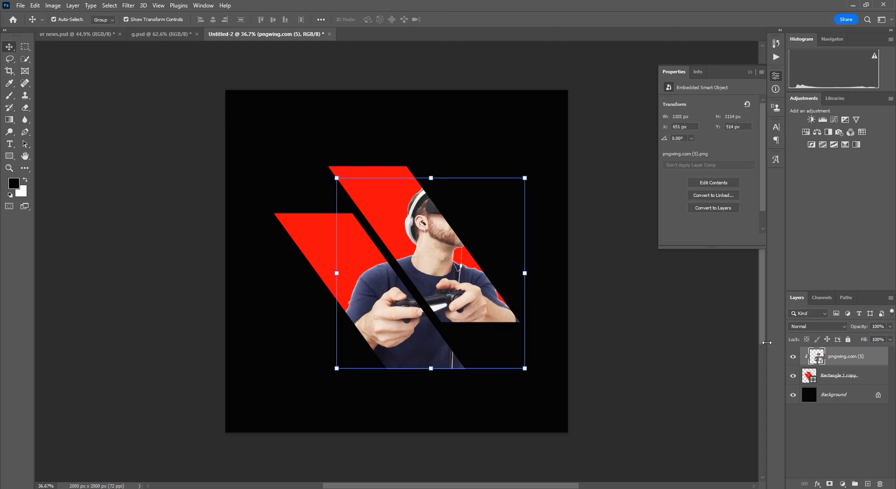
- Apply a Black & White adjustment with the Default preset to the image, and enlarge it to about 1129 by 1141 px
click(53, 6)
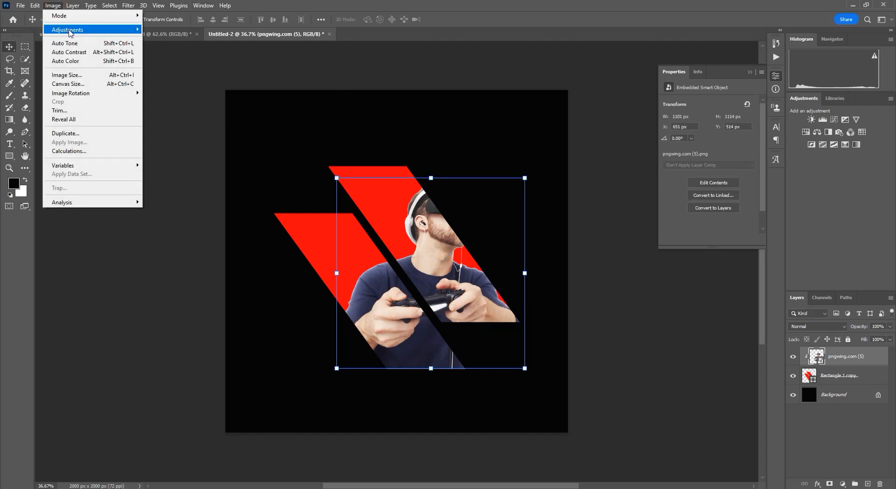
mouse_move(70, 30)
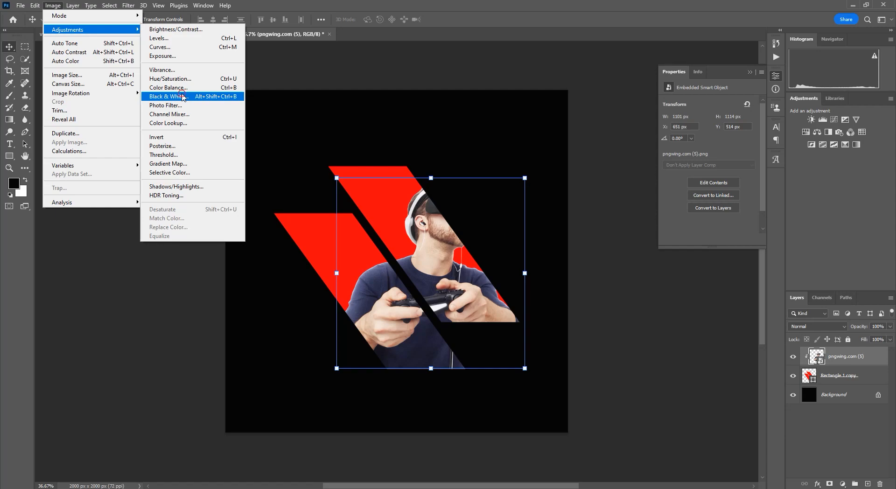
click(183, 97)
click(515, 90)
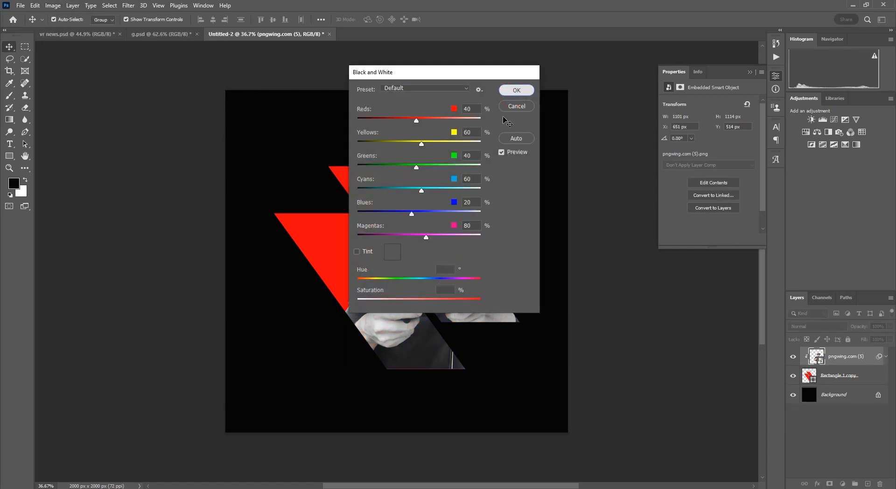
click(431, 372)
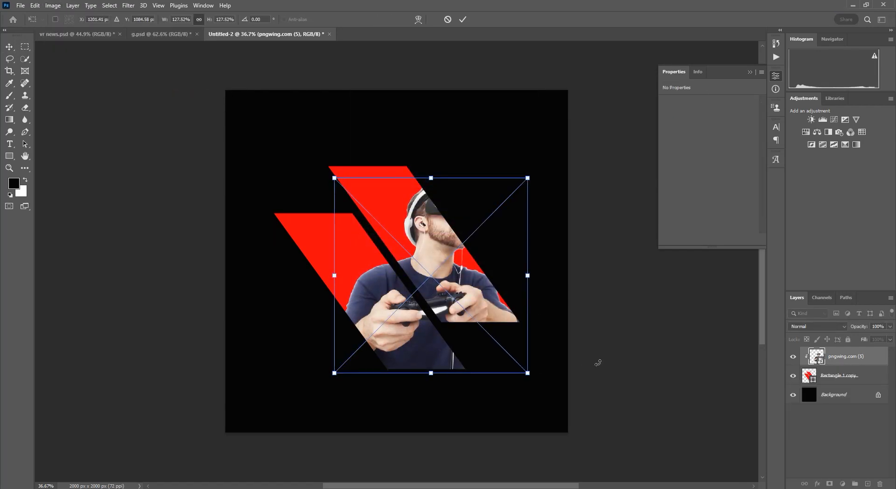
key(Return)
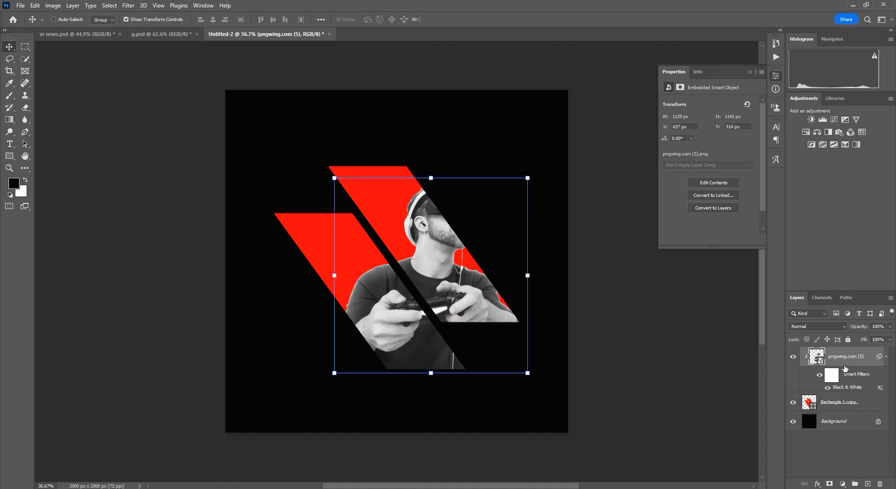
- Duplicate the black-and-white image layer as an unclipped copy and add a layer mask to it
key(ctrl+j)
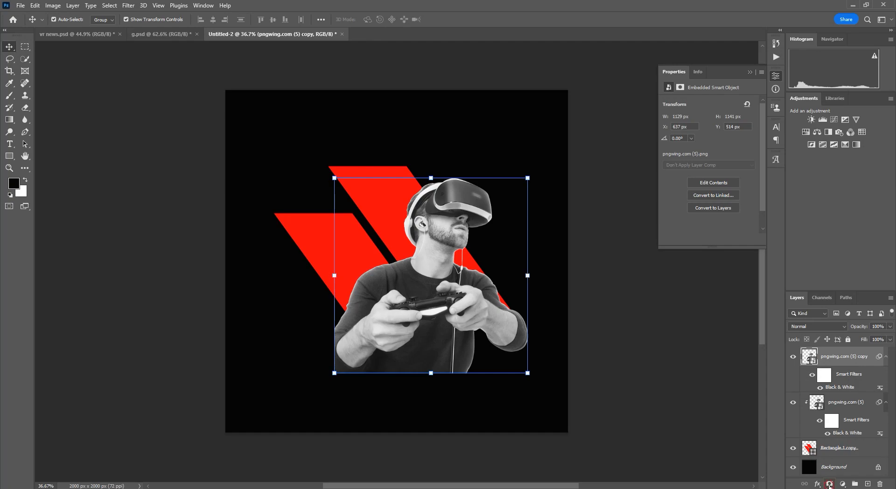
click(829, 484)
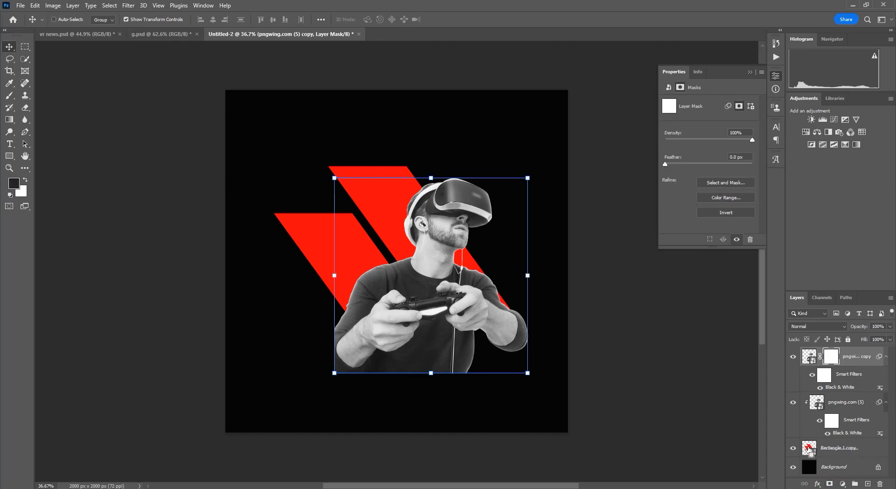
- Load the merged bars' outline as a selection and invert it to select everything outside the bars
ctrl+click(811, 449)
click(829, 450)
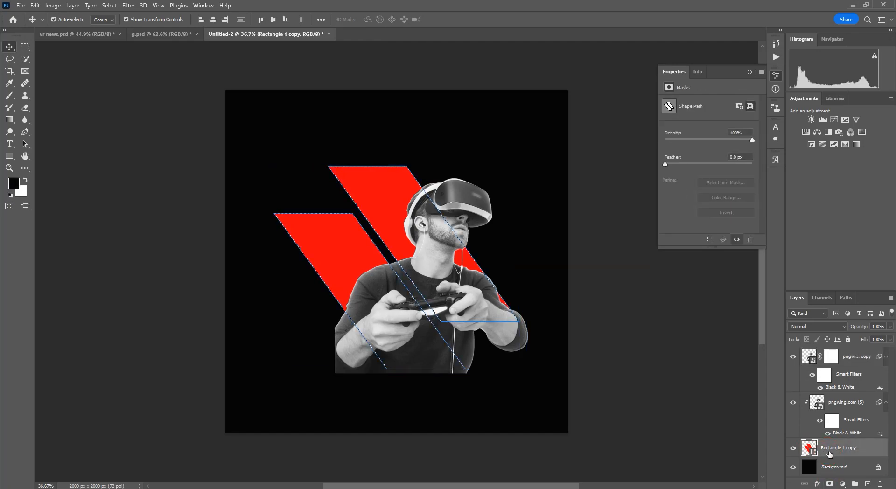
right_click(368, 275)
click(367, 261)
key(ctrl+shift+i)
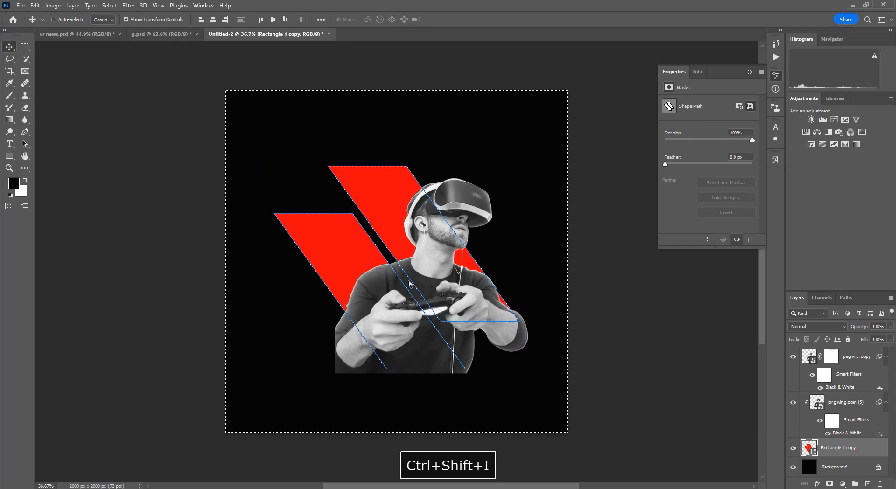
- Paint black on the unclipped copy's layer mask to hide the arms and lower body outside the bars, and drop the selection
click(829, 358)
key(b)
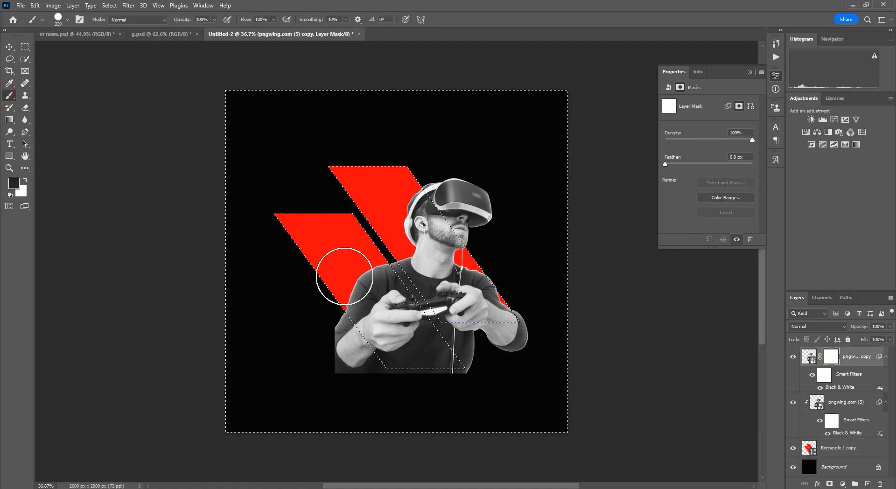
mouse_move(344, 276)
mouse_down()
mouse_move(350, 392)
mouse_move(340, 325)
mouse_move(355, 364)
mouse_move(342, 333)
mouse_move(370, 369)
mouse_move(476, 363)
mouse_move(363, 360)
mouse_move(454, 361)
mouse_move(513, 314)
mouse_move(510, 369)
mouse_move(522, 348)
mouse_move(382, 323)
mouse_move(480, 348)
mouse_move(347, 237)
mouse_move(446, 349)
mouse_move(358, 265)
mouse_move(507, 339)
mouse_move(349, 335)
mouse_move(394, 330)
mouse_move(351, 335)
mouse_move(390, 306)
mouse_move(324, 331)
mouse_up()
click(9, 47)
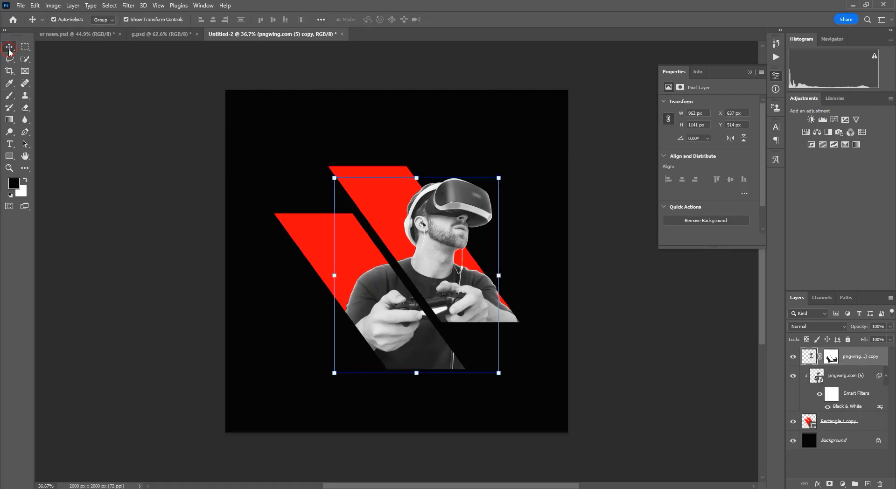
click(97, 141)
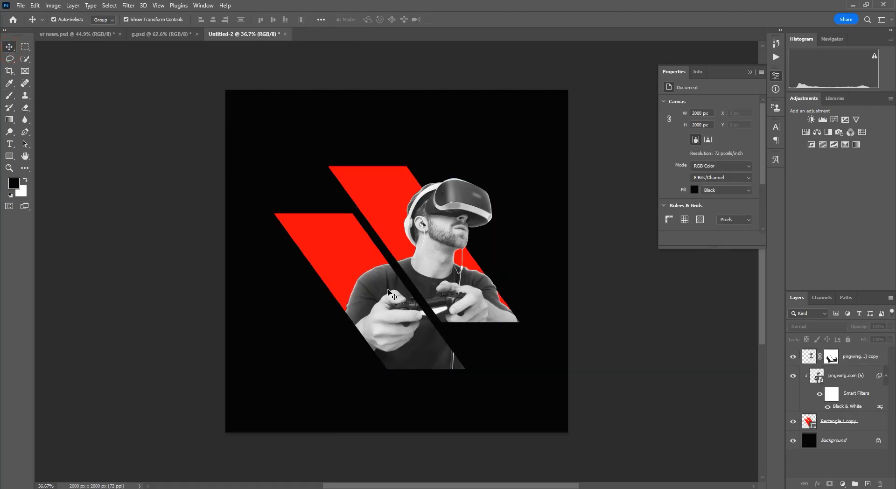
- Set the blend mode of both VR player image layers to Luminosity
click(839, 376)
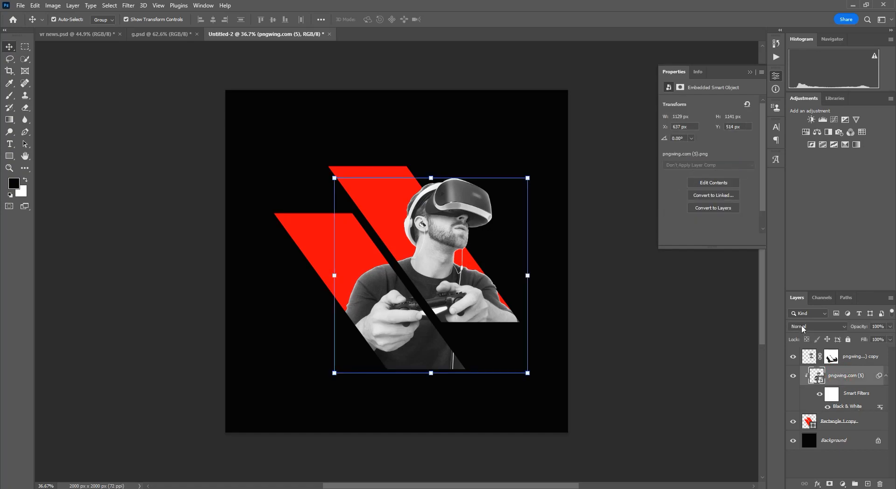
click(862, 361)
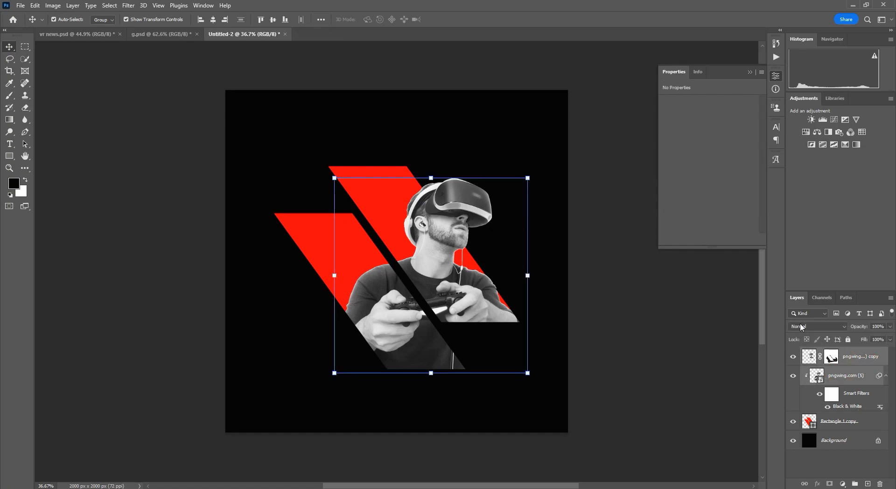
click(816, 326)
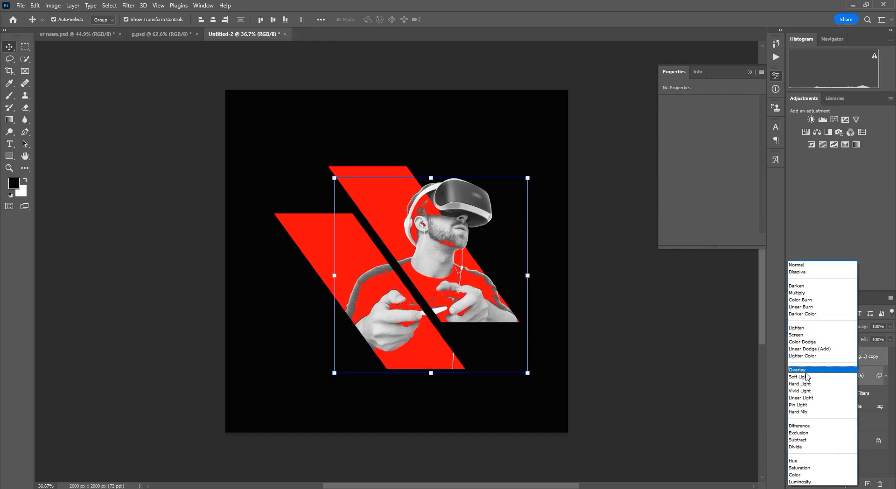
click(805, 481)
click(654, 379)
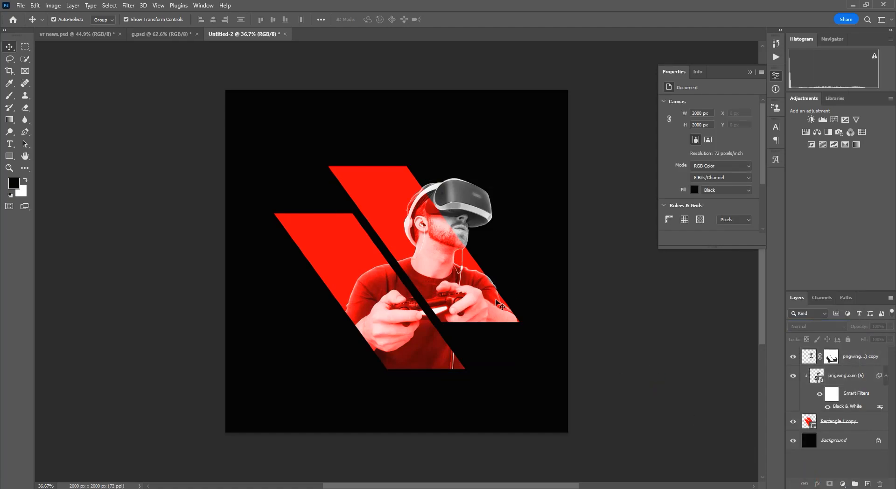
- Check the merged bars' fill colour and keep it as ff0006
key(space)
double_click(808, 421)
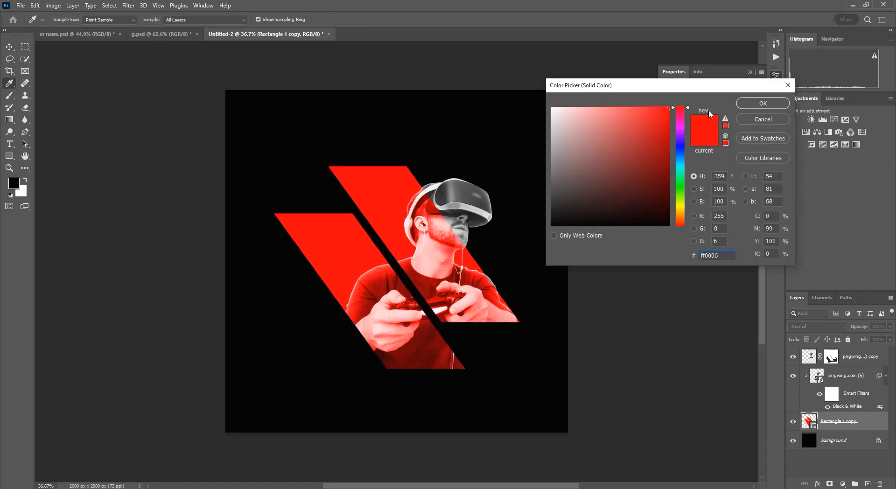
click(763, 103)
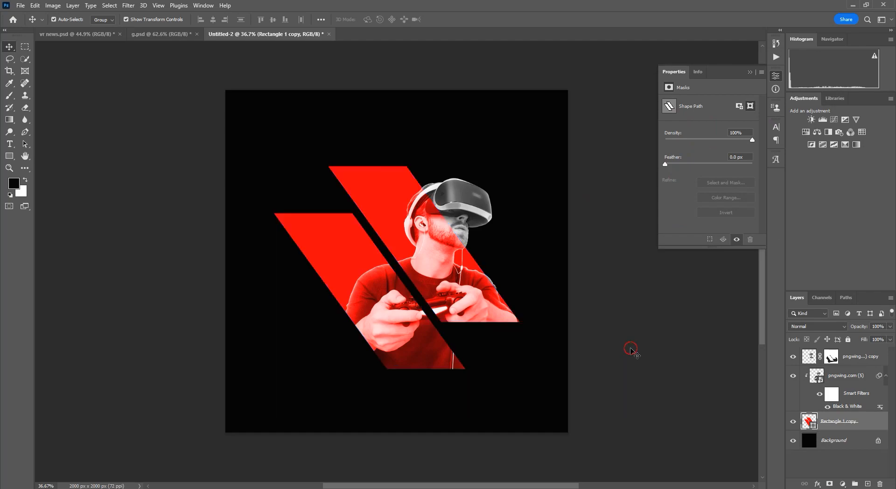
- Bring the dotted wave texture from g.psd in as the top layer and enlarge it to about 2231 by 2135 px
key(space)
drag(607, 358, 599, 358)
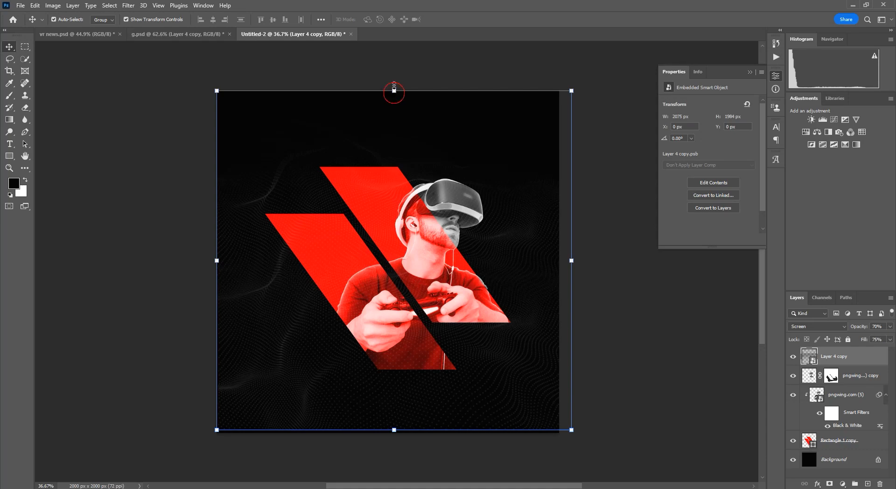
drag(394, 90, 394, 64)
key(Return)
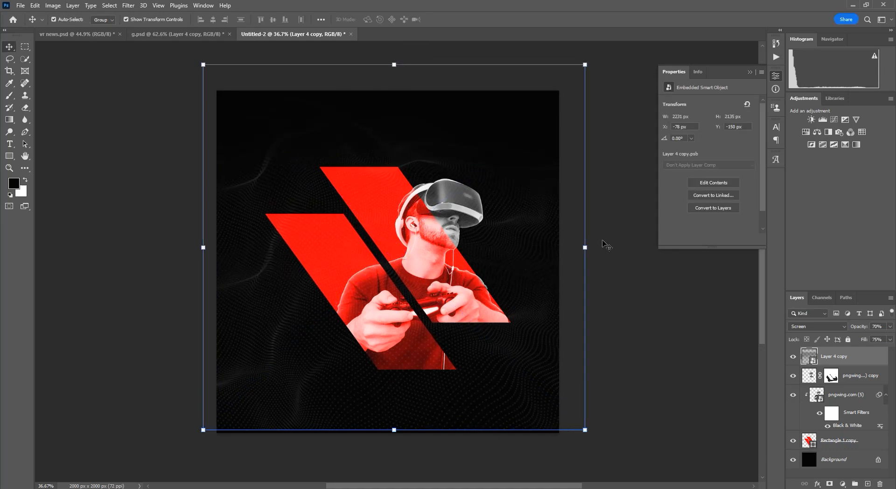
- Enlarge the dotted wave texture to about 4003 by 3829 px and reposition it over the canvas
drag(587, 247, 736, 248)
drag(522, 316, 548, 342)
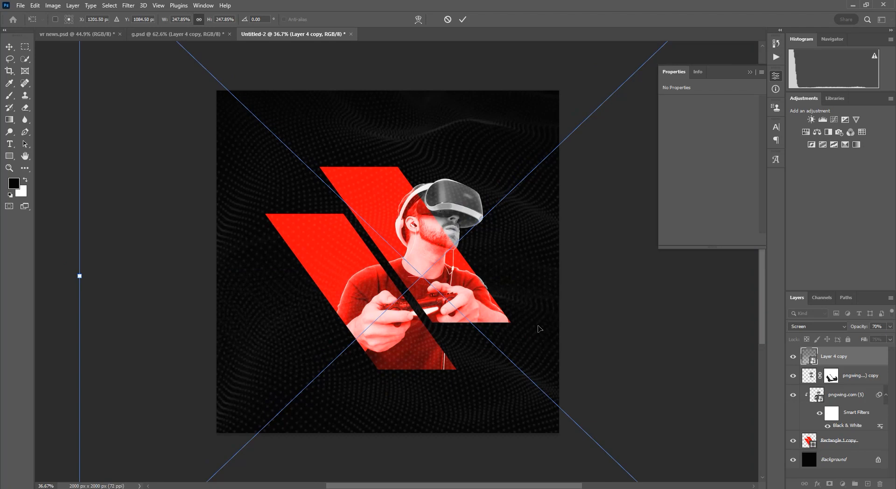
key(Return)
drag(516, 184, 521, 241)
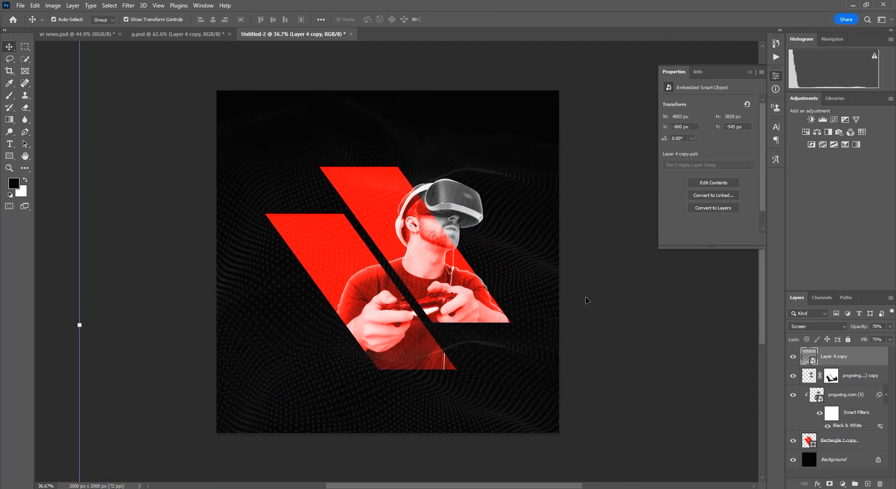
- Try the Color Dodge blend mode and a smaller size on the dotted wave texture, and undo these changes
click(816, 327)
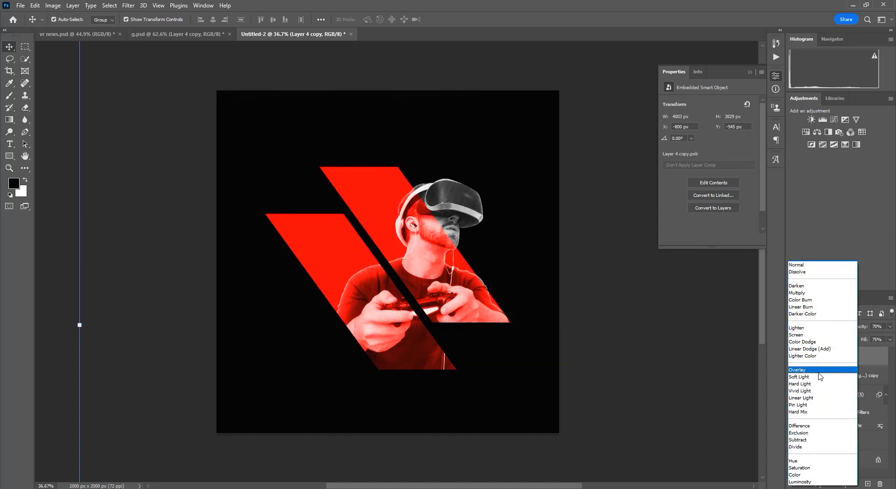
click(817, 343)
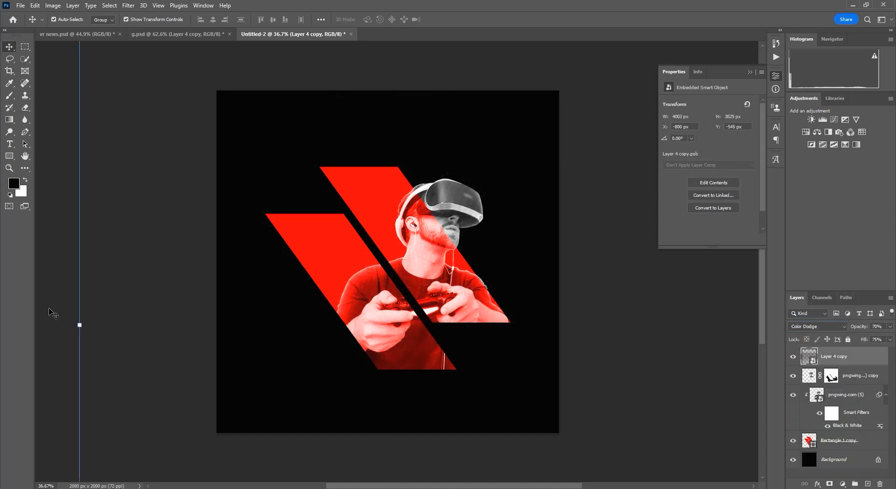
drag(79, 324, 142, 327)
drag(452, 355, 441, 328)
drag(690, 297, 636, 297)
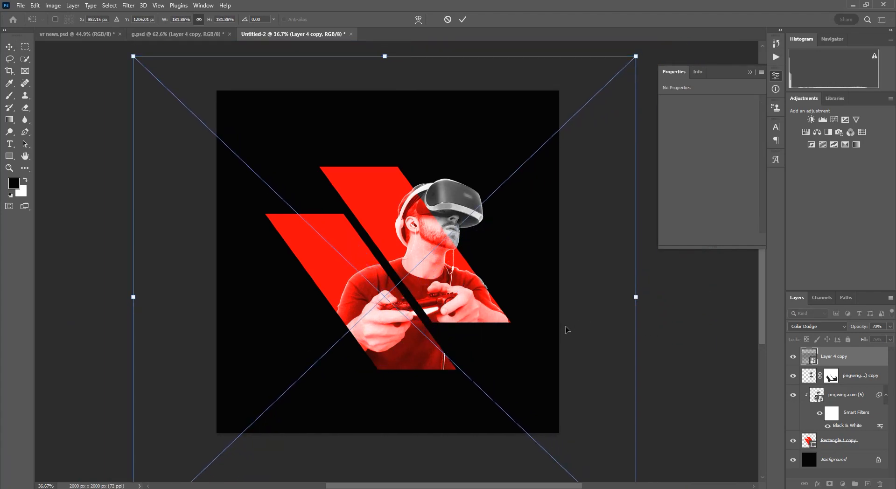
drag(537, 322, 576, 312)
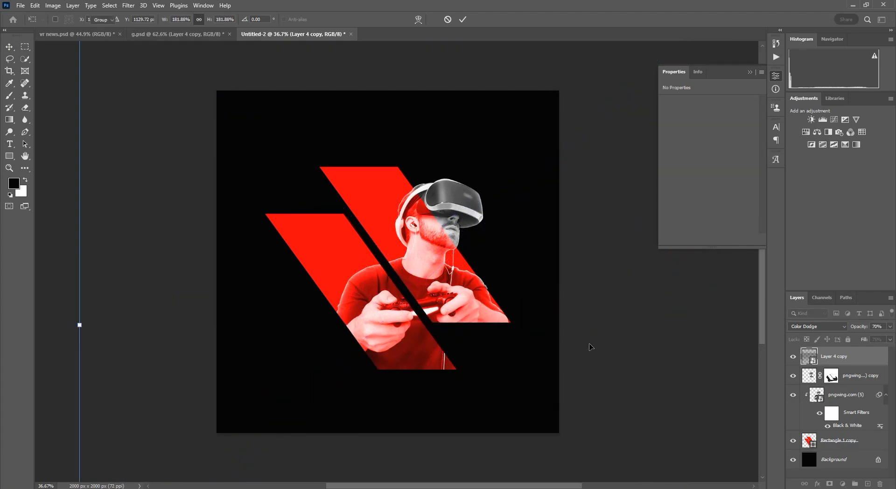
key(Return)
click(575, 360)
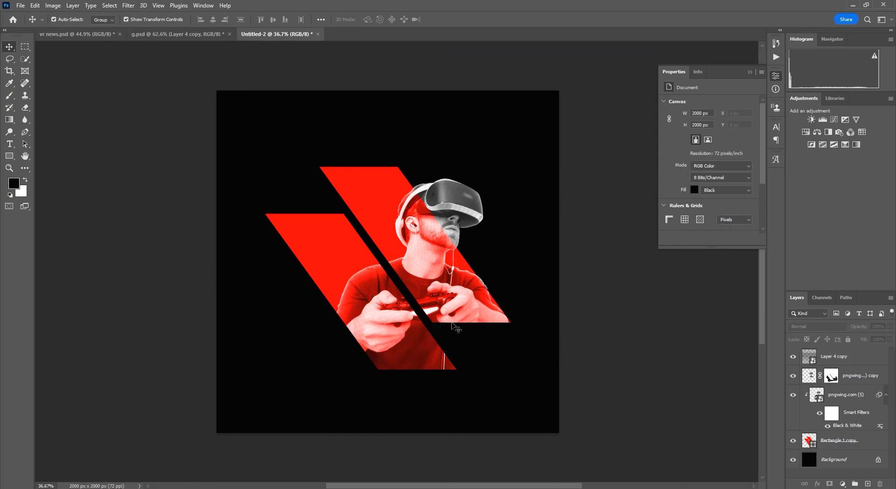
key(ctrl+z)
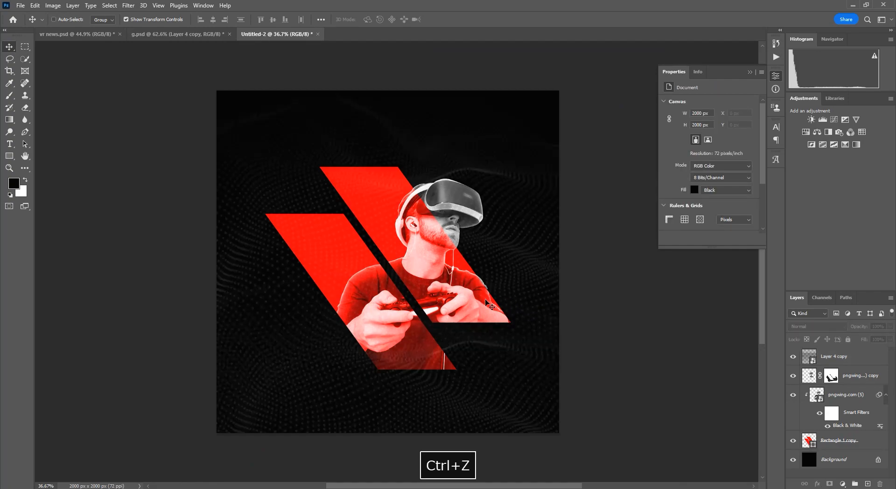
- Scale the dotted wave texture down to about 3161 by 3024 px and move it up so it covers the canvas
drag(527, 264, 512, 307)
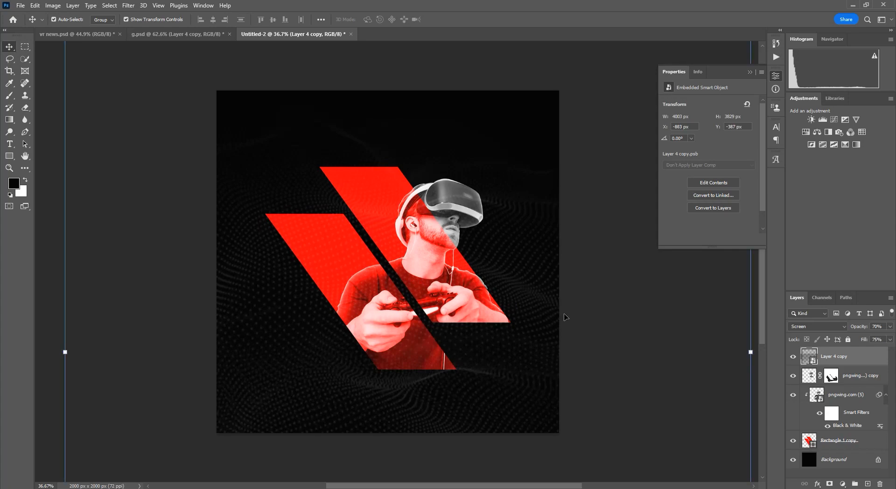
drag(66, 349, 147, 353)
drag(476, 392, 451, 250)
drag(617, 189, 633, 192)
drag(535, 271, 506, 267)
key(Return)
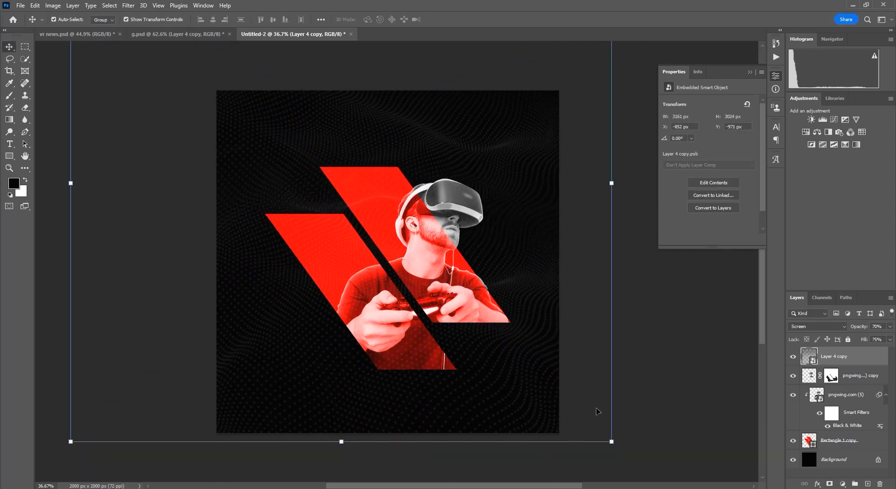
- Lower the texture layer's fill to 46% and lock the layer
drag(891, 342, 862, 352)
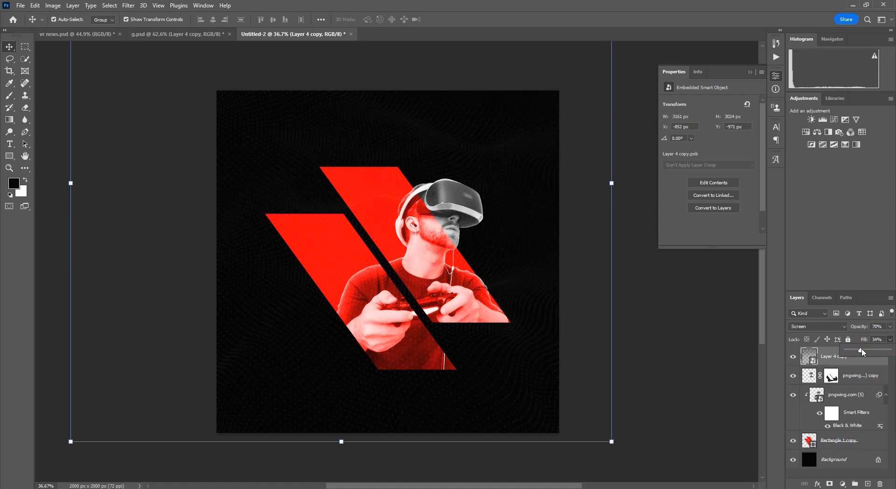
click(654, 376)
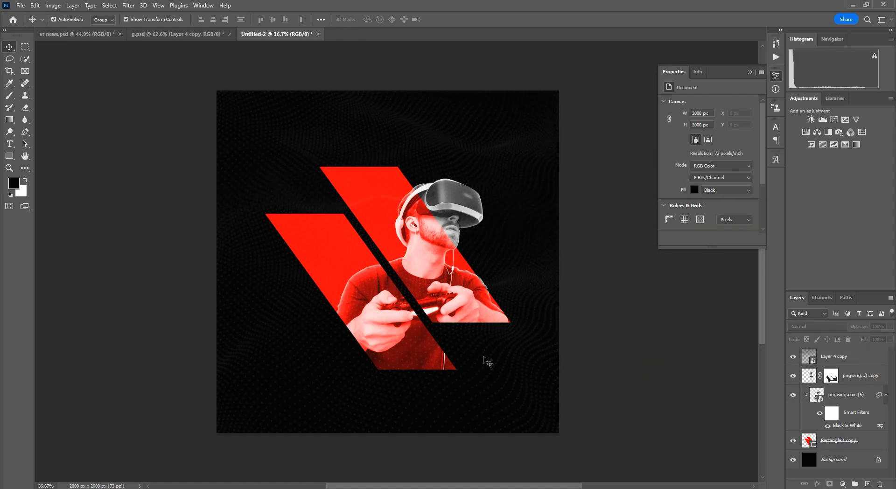
click(484, 356)
click(847, 340)
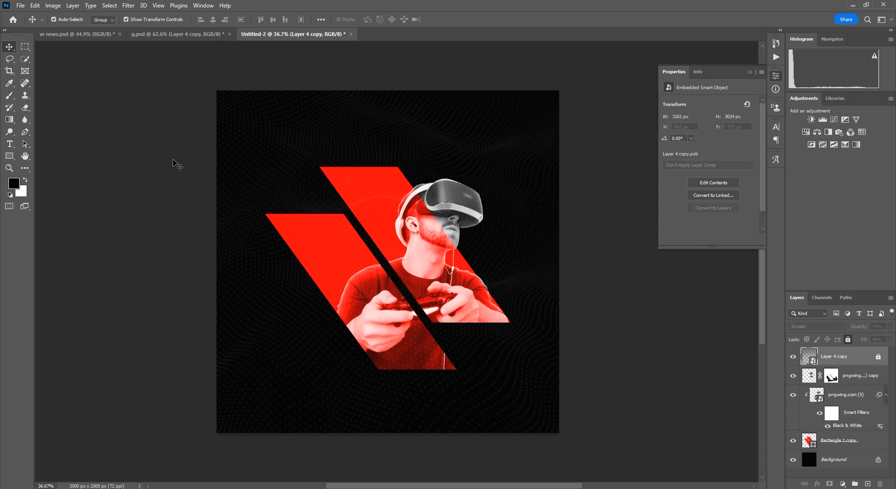
- Add the centred three-line white text "REACH THE WORLD" above the shorter-reaching lower bar and enlarge it to about 67.44 pt
click(9, 144)
click(249, 153)
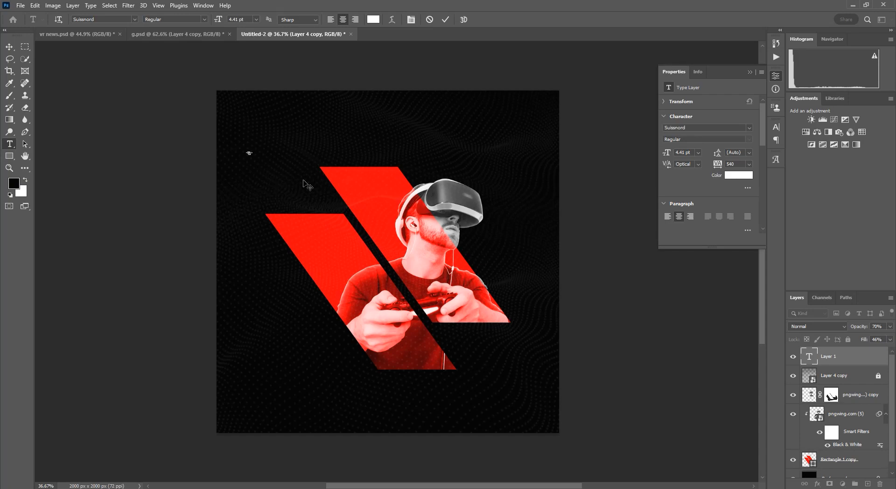
click(8, 47)
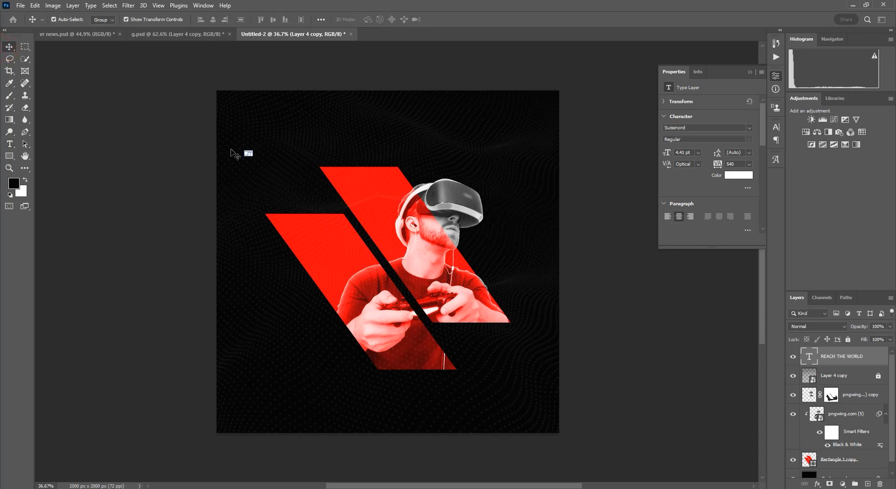
drag(252, 154, 329, 211)
- Replace the word "WORLD" with "FUTURE" in the headline text
double_click(310, 188)
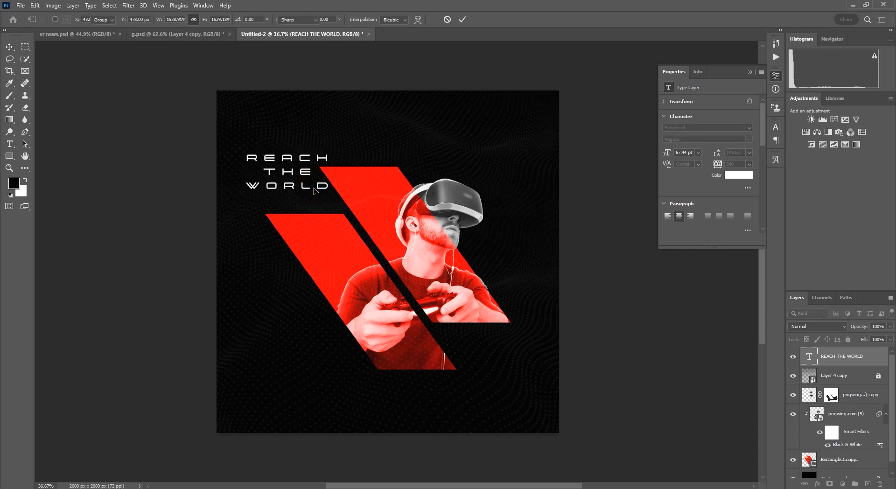
drag(331, 188, 205, 179)
text(FUTURE)
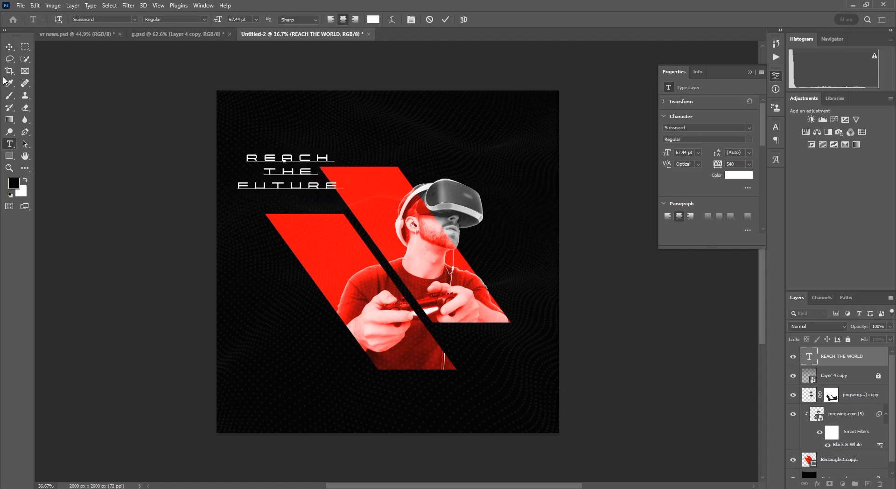
click(9, 47)
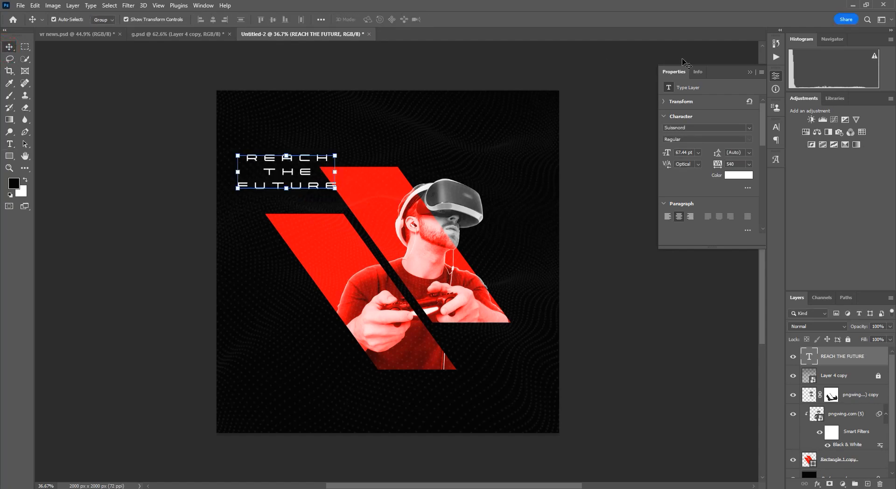
- Keep Suissnord as the headline's font and set its tracking to 0
click(773, 130)
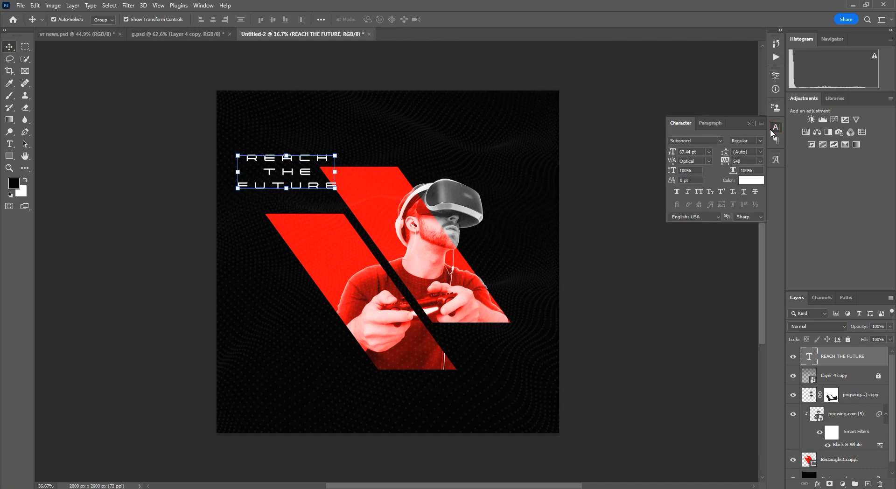
click(719, 140)
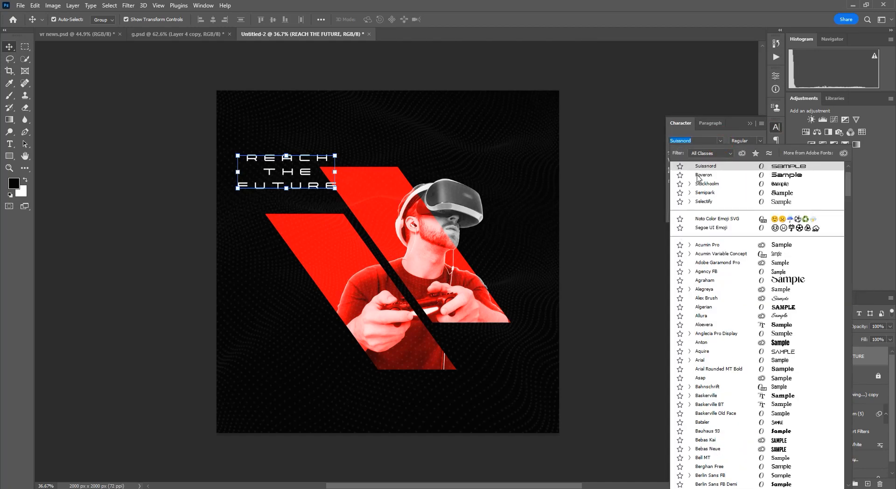
click(723, 166)
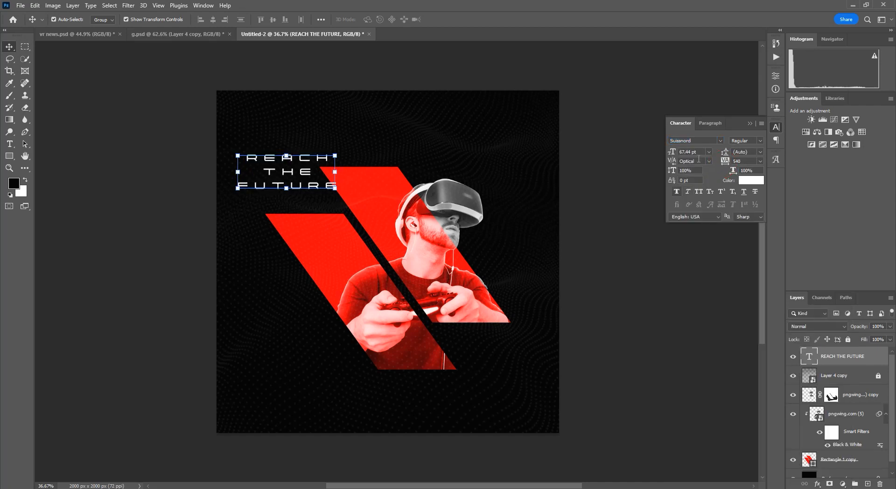
click(702, 140)
click(759, 163)
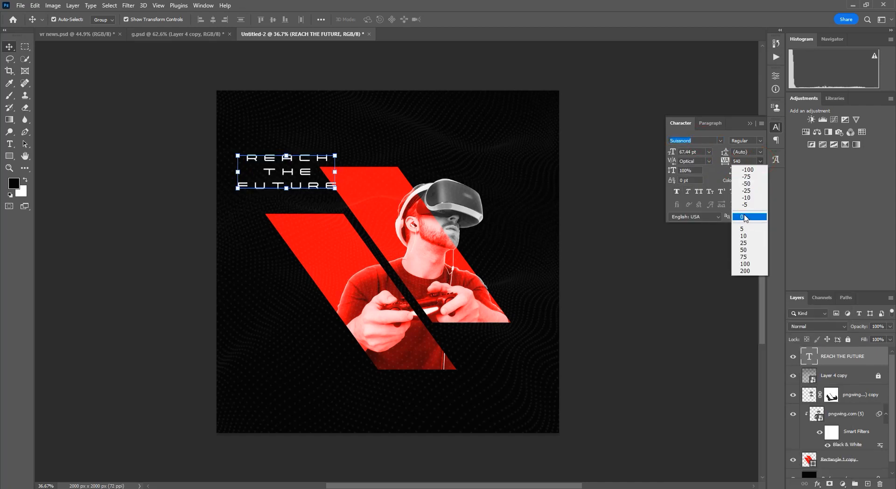
click(731, 222)
- Change the font of the "REACH THE FUTURE" headline to Sui Generis Regular
click(703, 140)
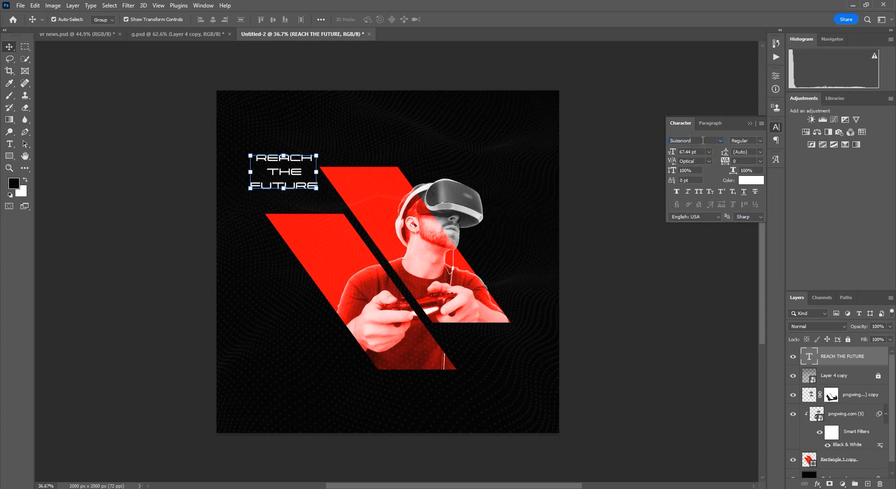
key(ctrl+a)
text(SUI)
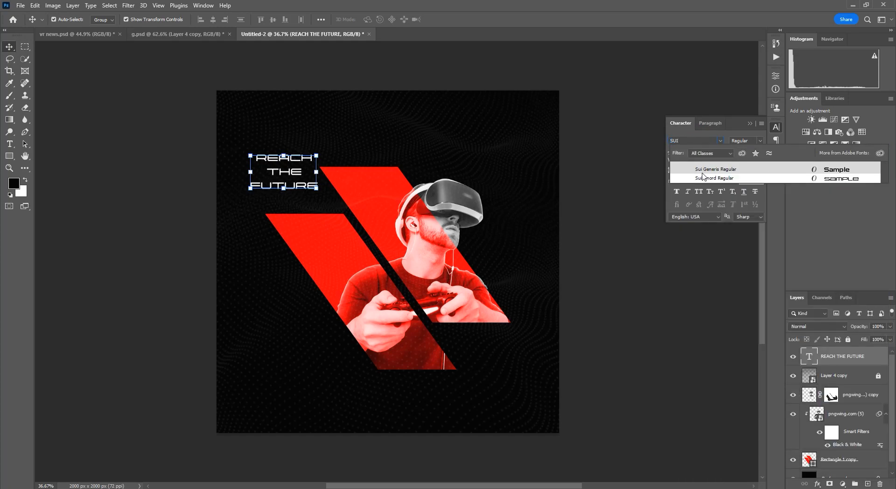
click(704, 177)
- Left-align the three headline lines and move the text down to just above the lower red bar
click(707, 124)
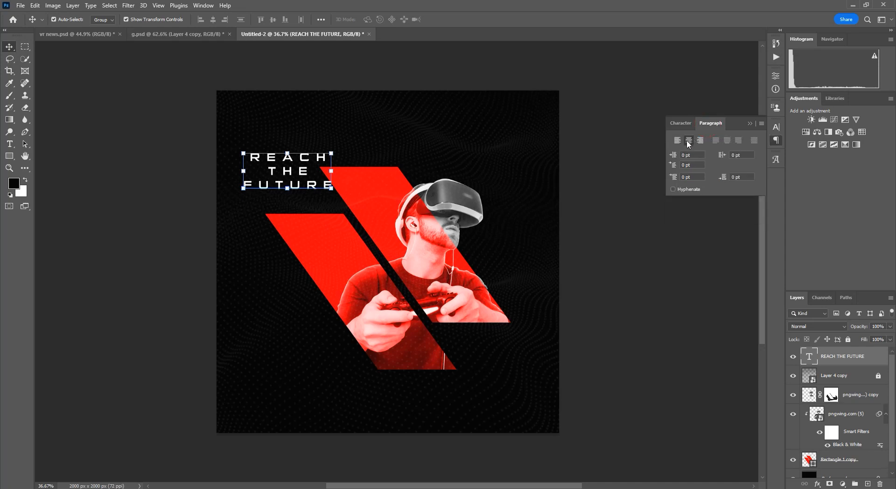
click(677, 141)
drag(337, 181, 311, 203)
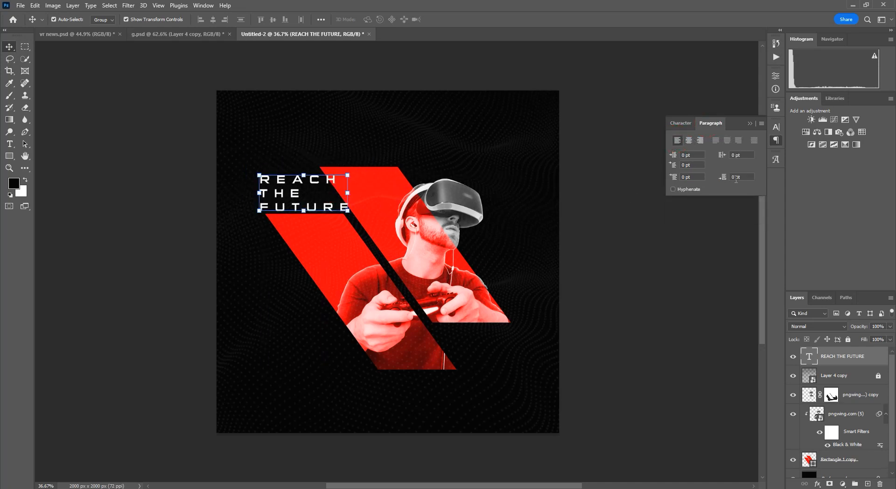
- Set the headline's tracking to 0 in its new font
click(677, 123)
click(759, 161)
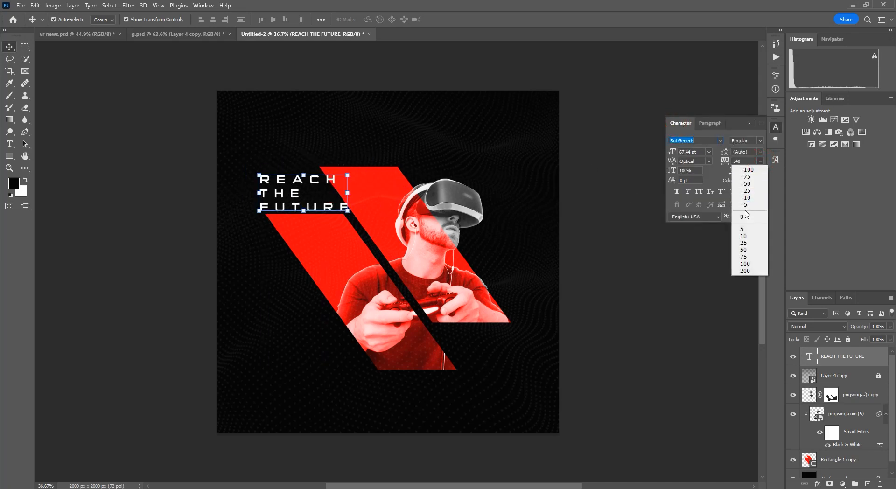
click(746, 214)
key(ctrl+z)
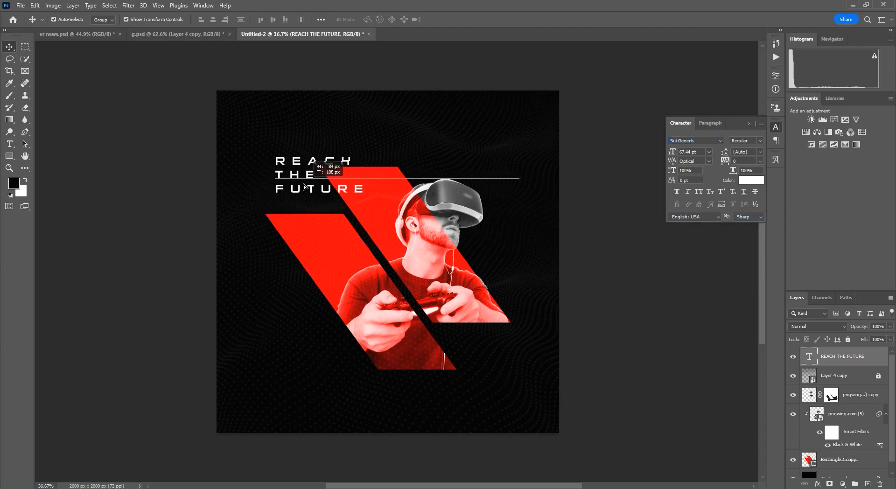
click(760, 161)
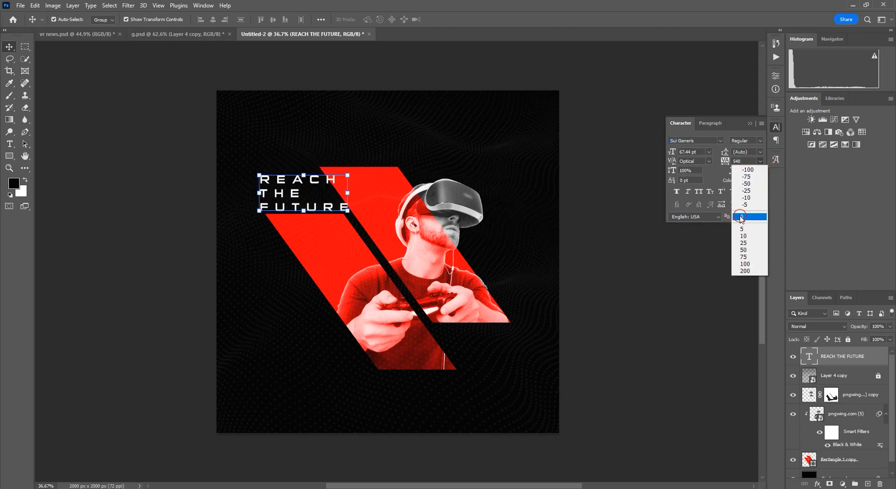
click(745, 215)
click(637, 267)
- Enlarge the headline to about 112.95 pt and position it above the lower red bar, overlapping the upper bar's edge
drag(298, 207, 362, 211)
click(335, 197)
key(Return)
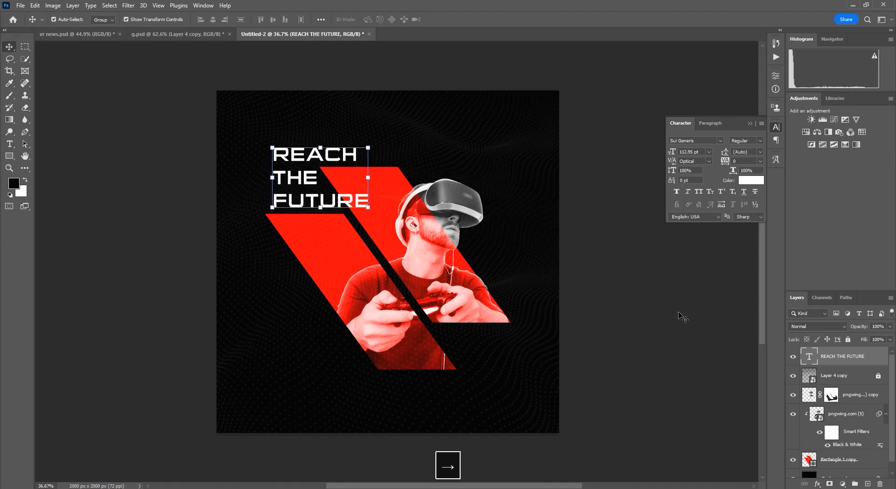
click(673, 313)
- Add the small white text "VR Experience" at about 36.17 pt directly above the headline, aligned with its left edge
key(t)
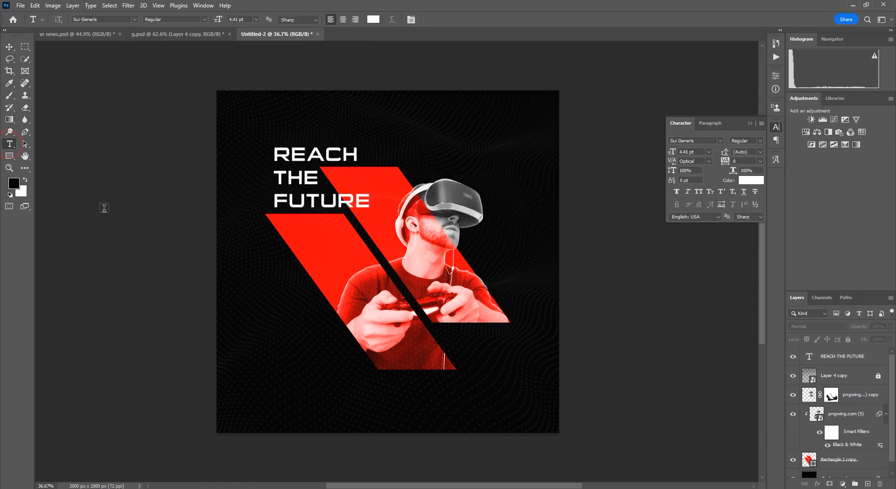
click(273, 138)
text(vr )
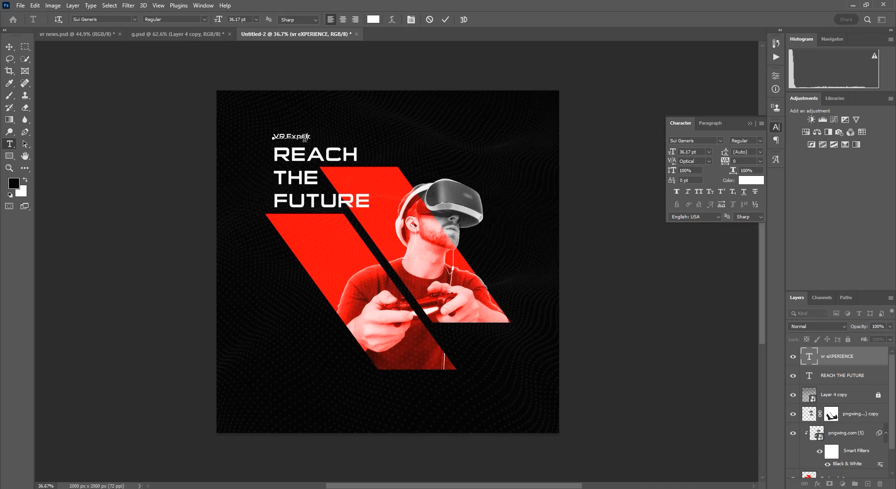
text(eXPERIENCE)
click(10, 46)
scroll(322, 240, down, 1)
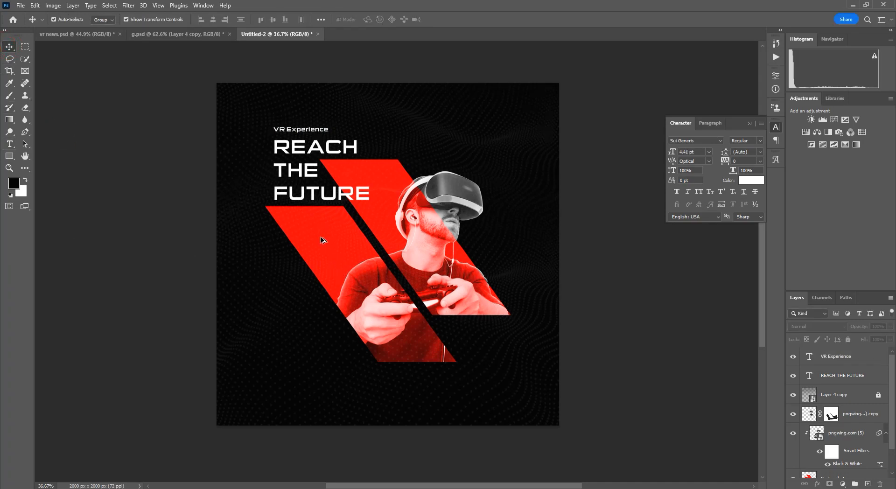
drag(299, 131, 413, 377)
double_click(413, 376)
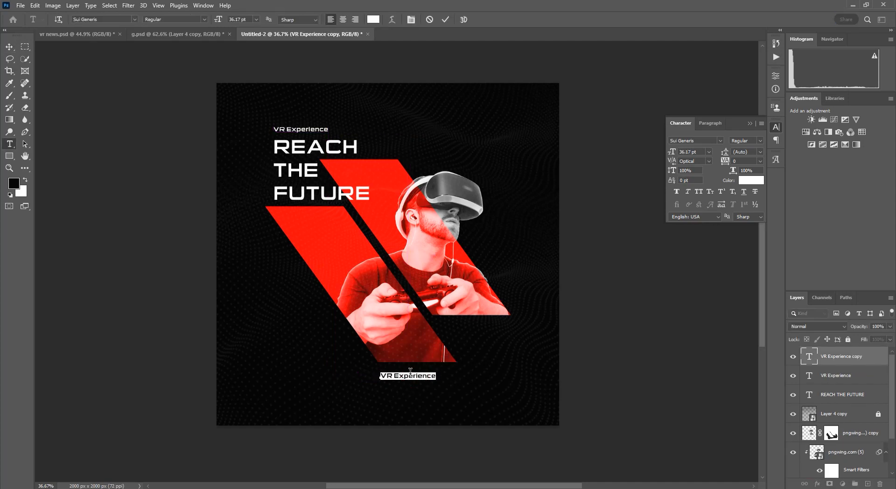
text(www.dzignex.com)
click(9, 46)
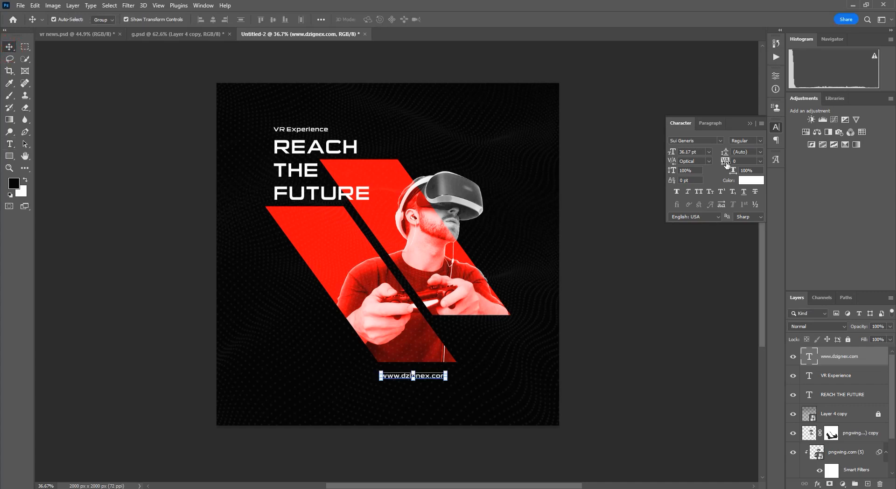
- Set the website text's tracking to 180 and centre it beneath the lower end of the red bar
drag(727, 163, 746, 164)
drag(434, 378, 423, 377)
click(550, 367)
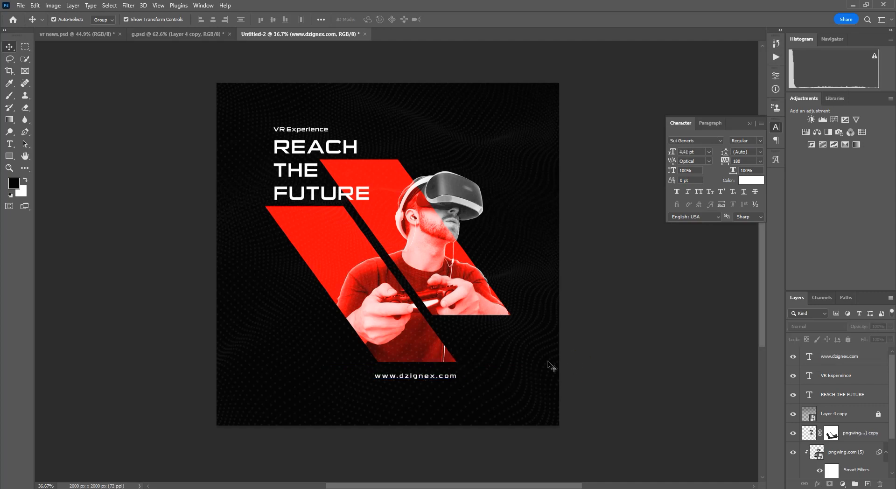
scroll(514, 362, down, 1)
scroll(563, 359, up, 1)
key(space)
drag(584, 365, 582, 364)
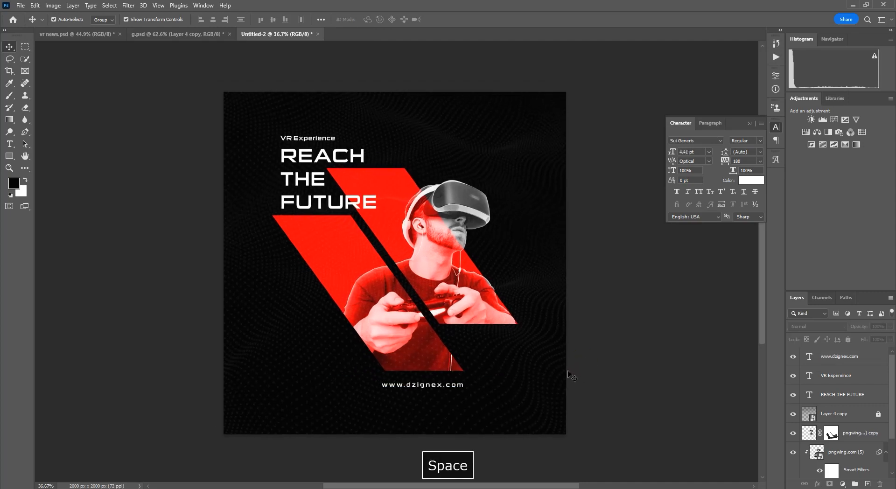